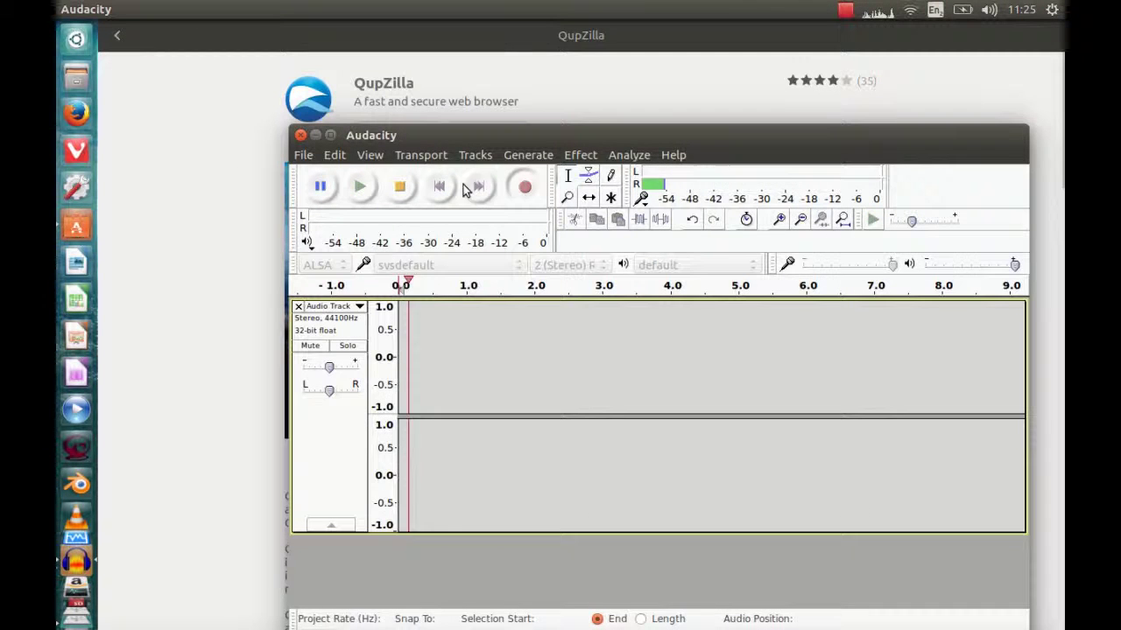
Minimize Audacity and scroll through the QupZilla page in Ubuntu Software
left_click(316, 136)
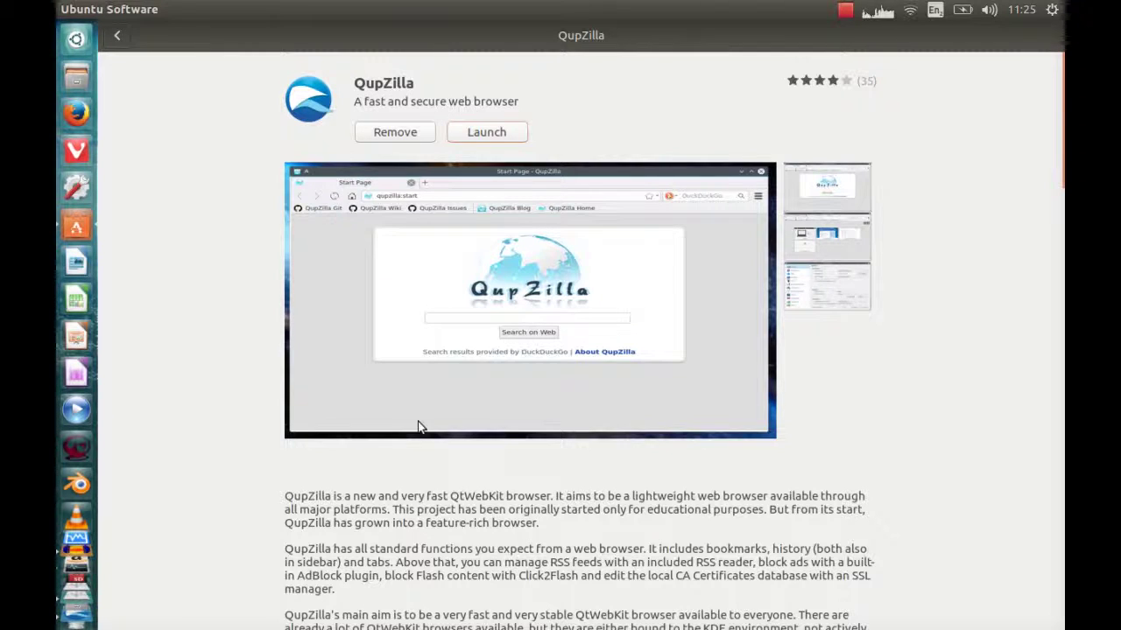
scroll(418, 424, "down", 15)
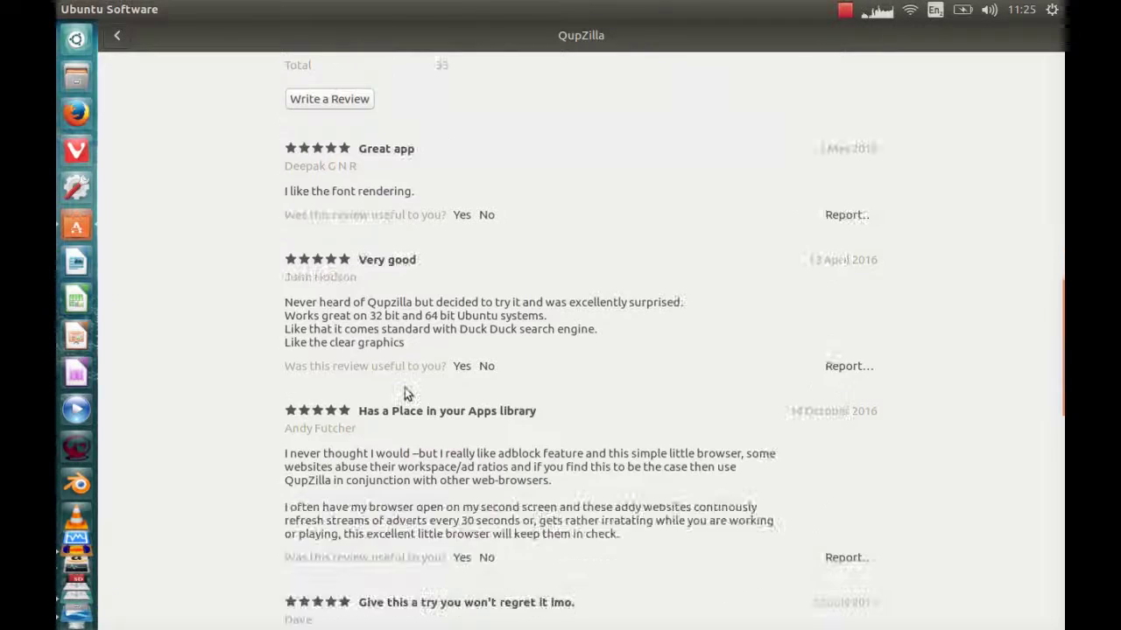
scroll(404, 388, "up", 15)
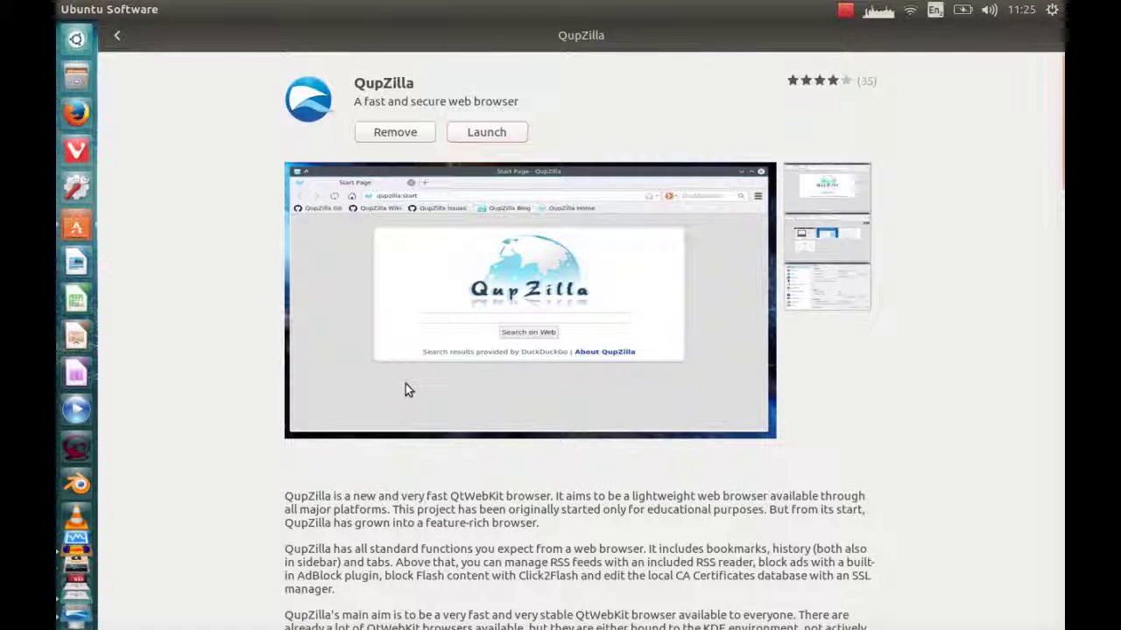
scroll(404, 385, "down", 3)
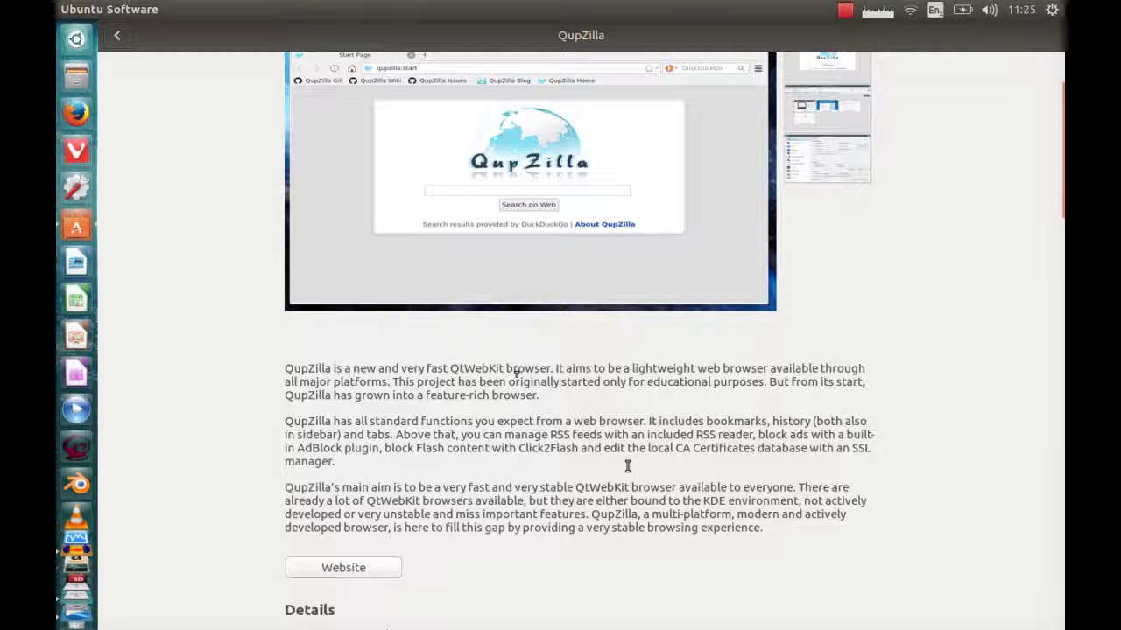
scroll(627, 466, "up", 3)
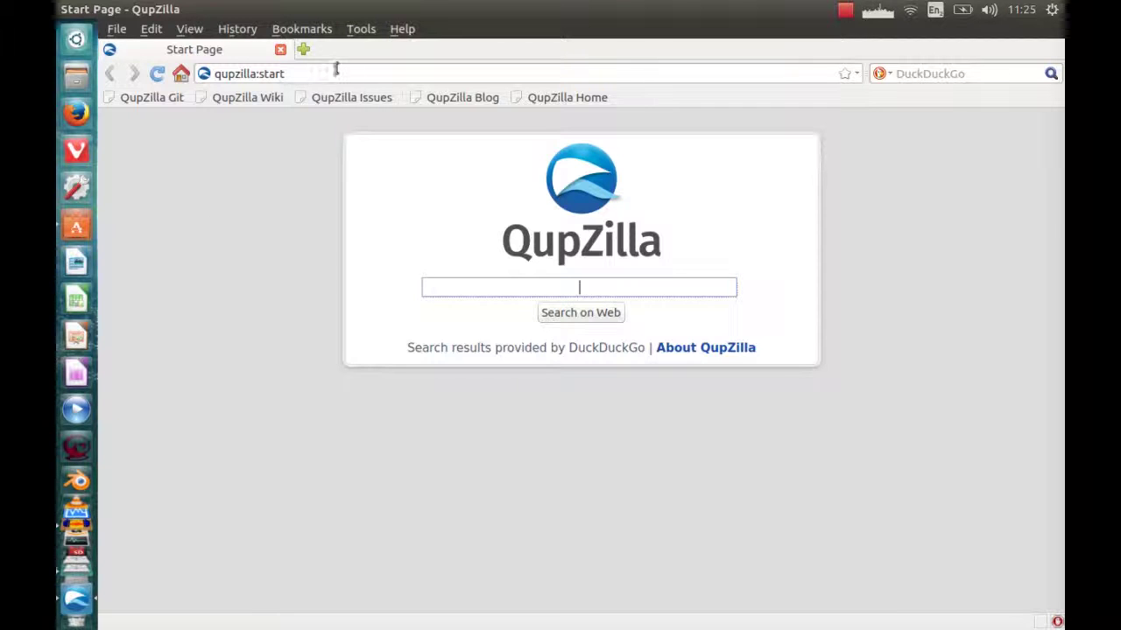
left_click(117, 30)
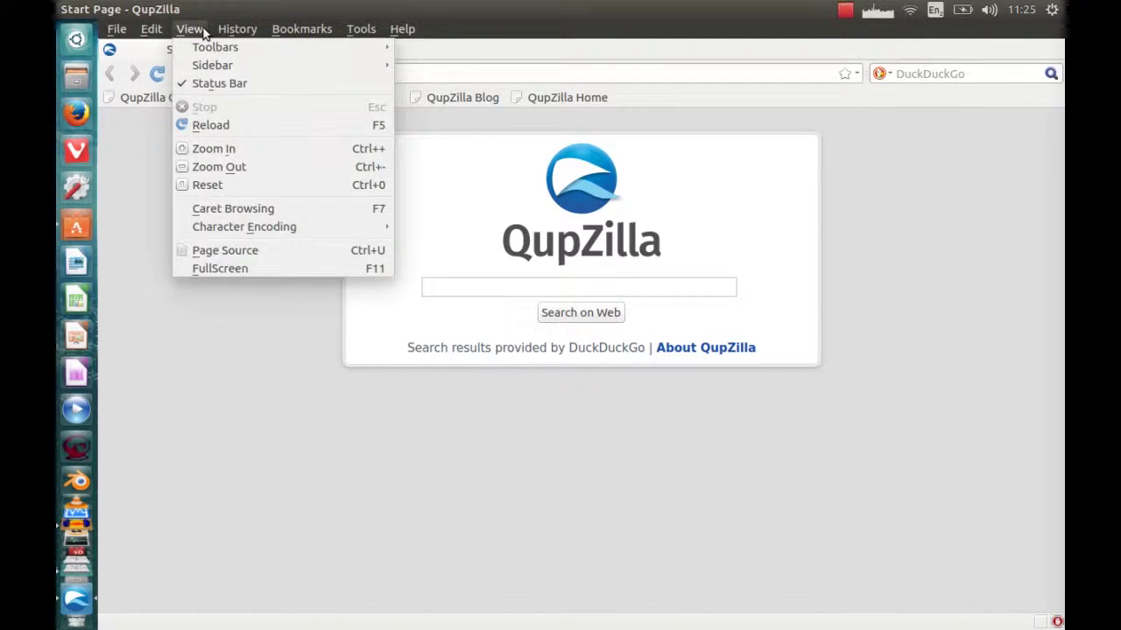
mouse_move(279, 32)
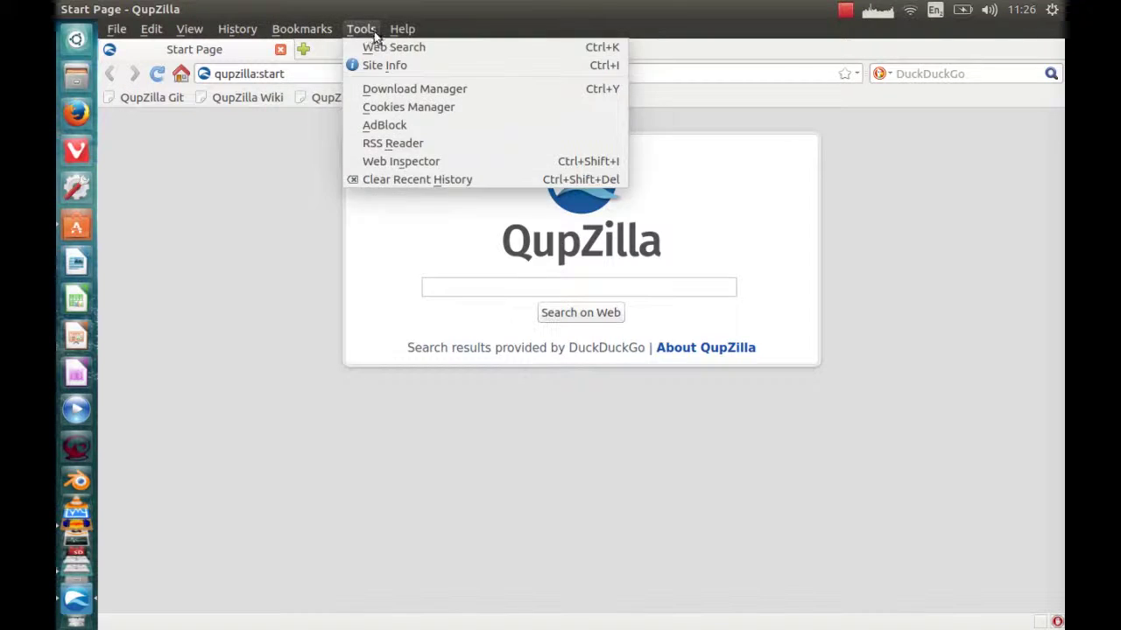
mouse_move(403, 30)
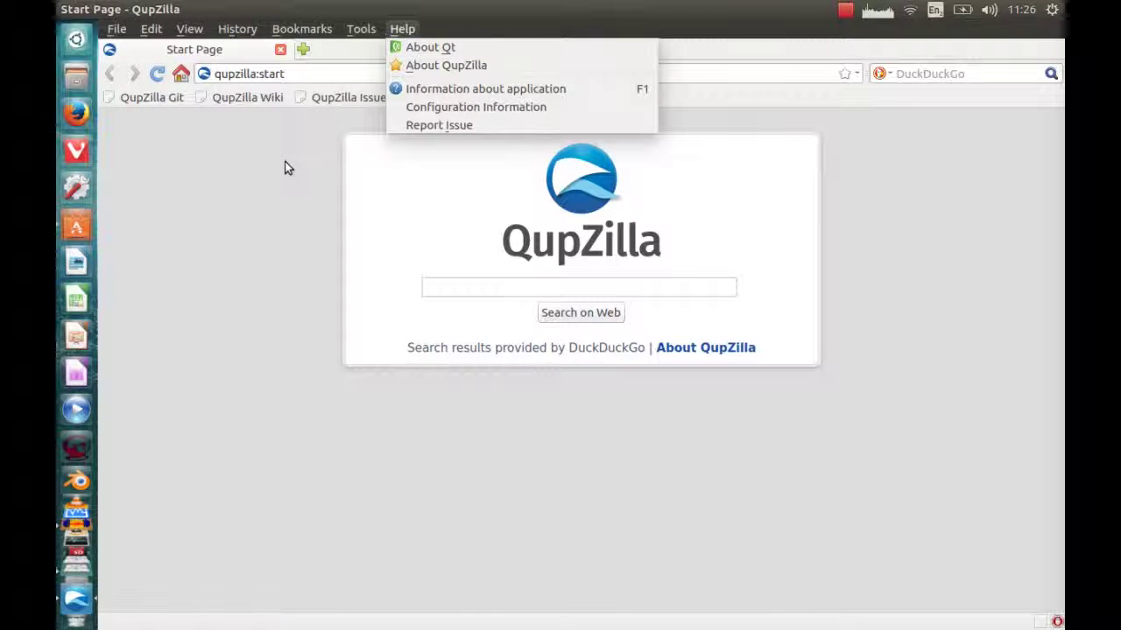
left_click(302, 182)
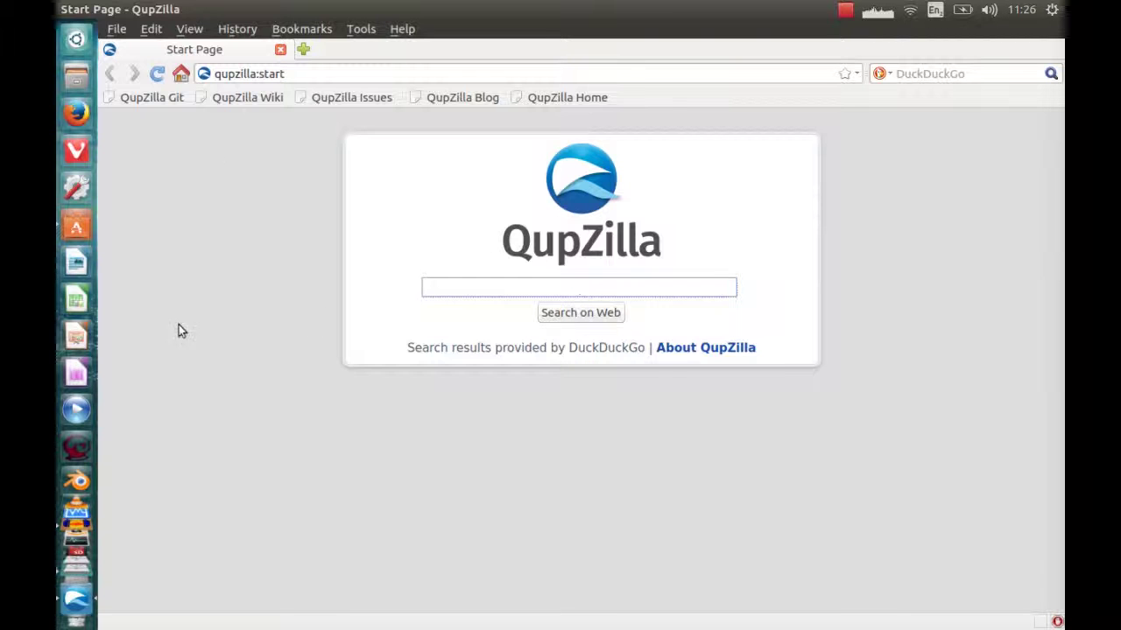
left_click(402, 29)
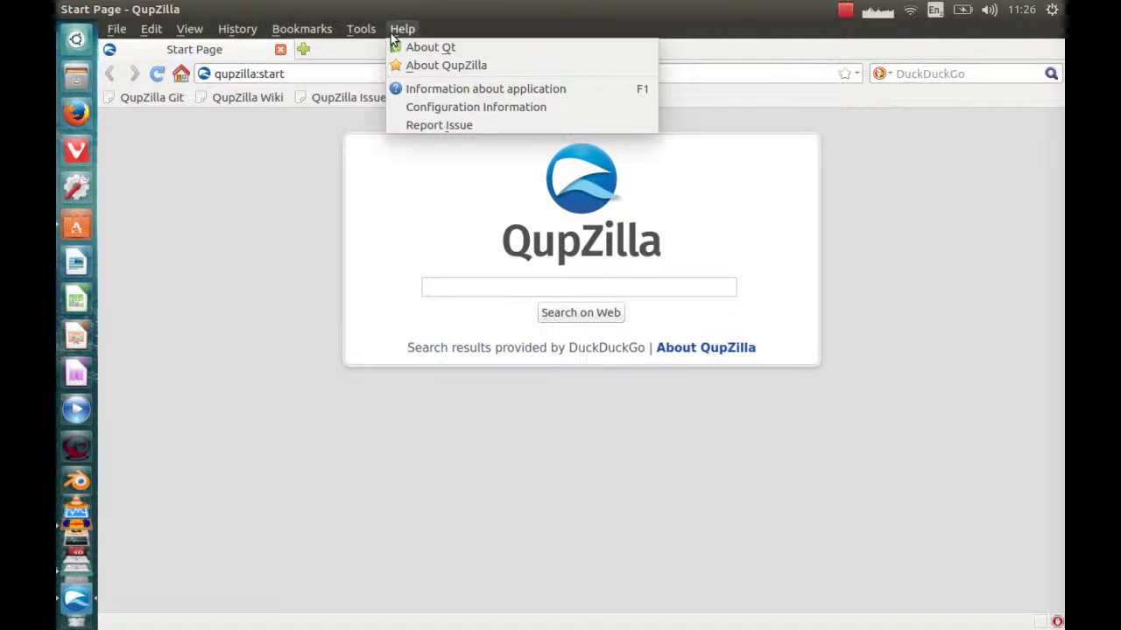
left_click(414, 66)
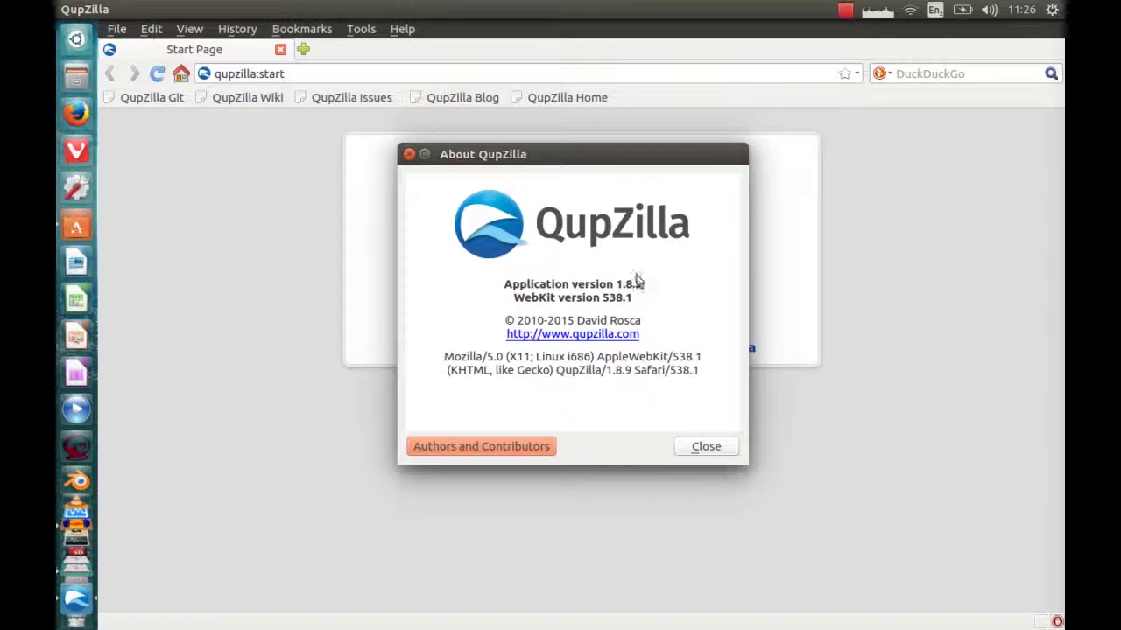
left_click(408, 155)
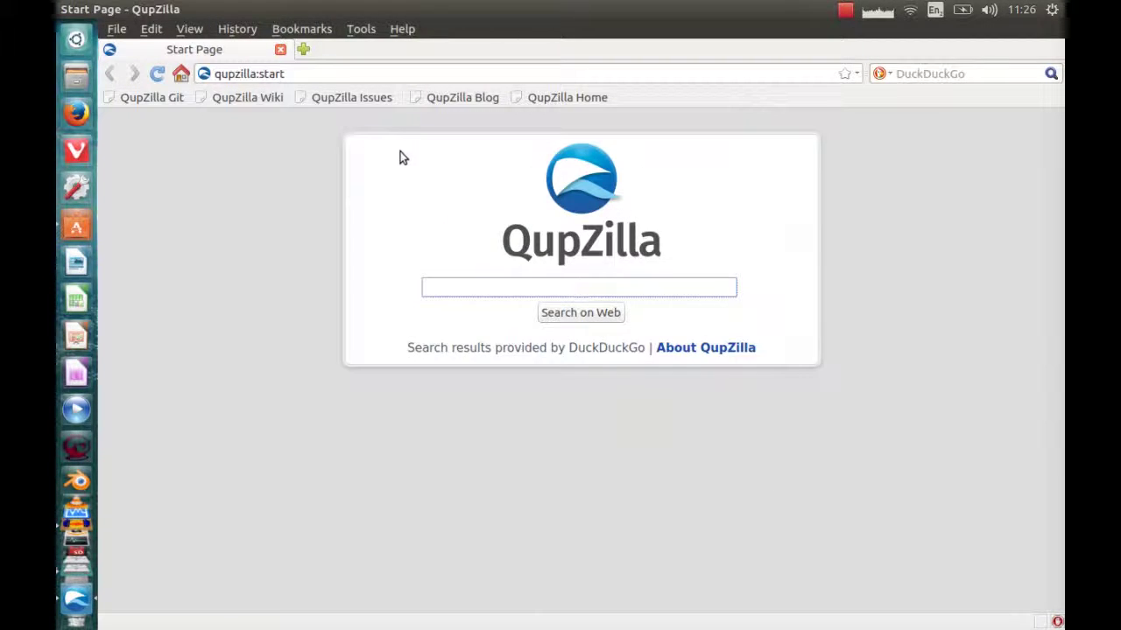
Open a Speed Dial tab beside the Start Page showing the four QupZilla and DuckDuckGo tiles
left_click(303, 49)
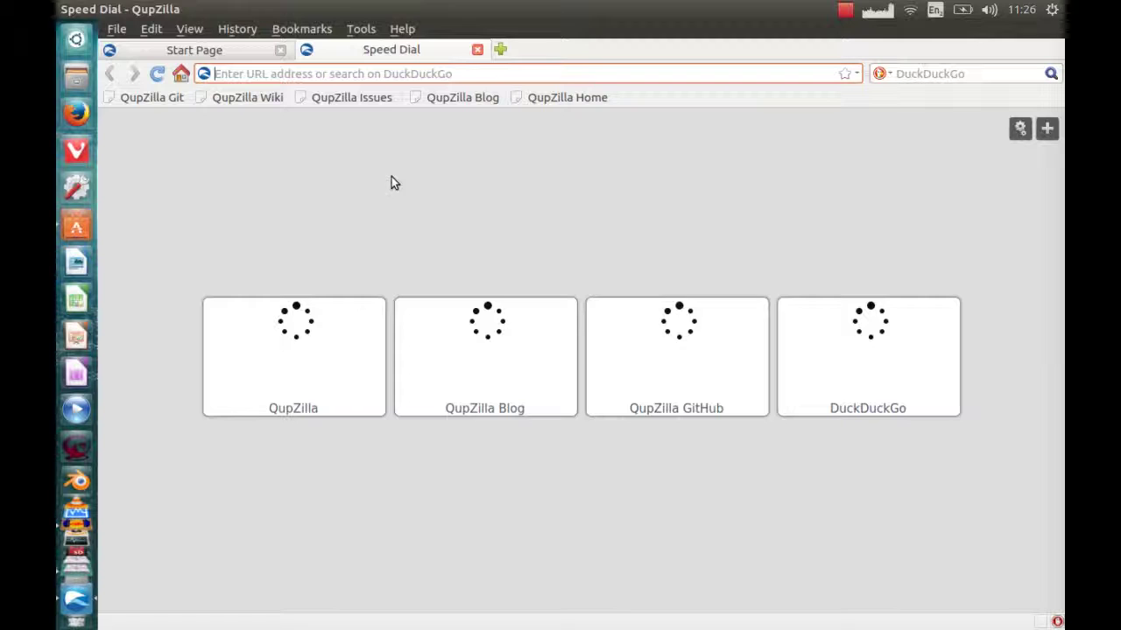
left_click(215, 51)
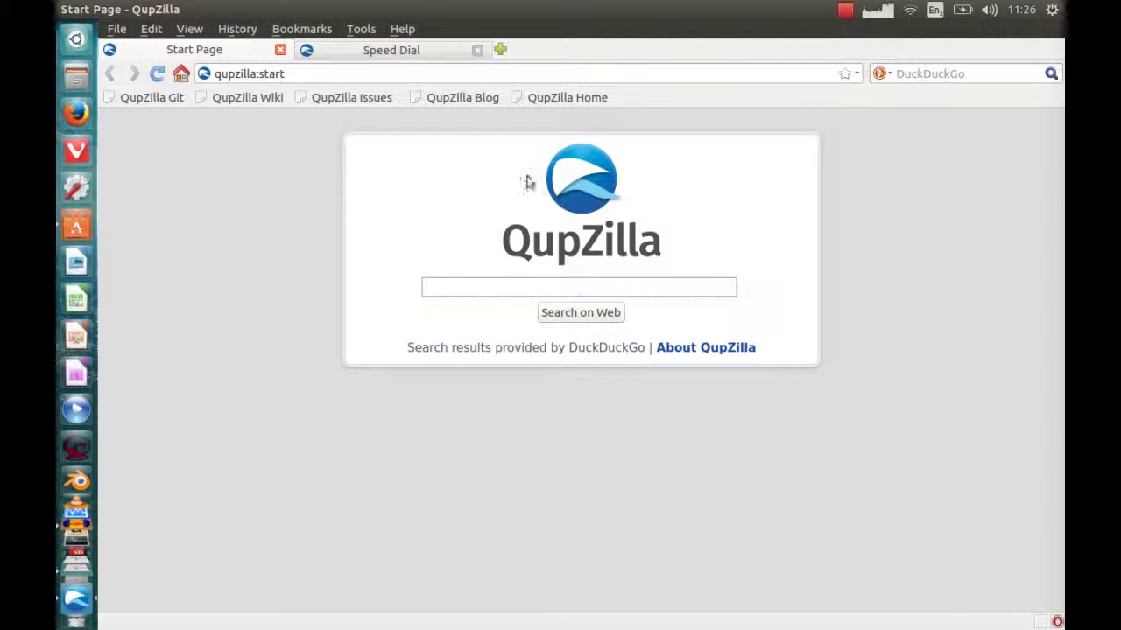
left_click(338, 51)
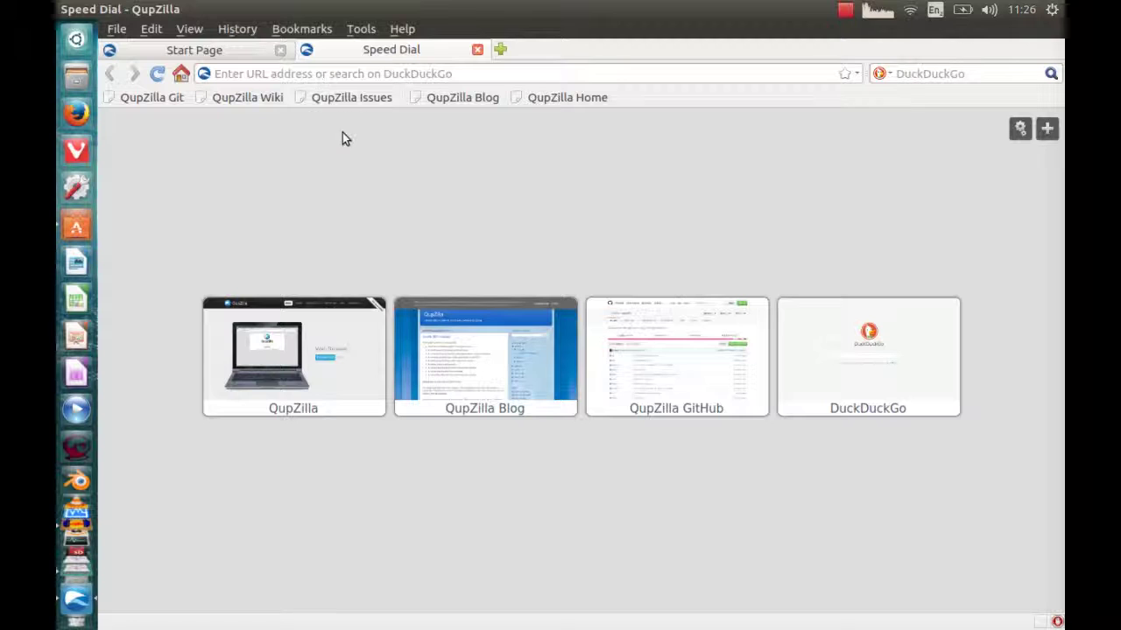
Search for 'retro tech showcads' and open the Retro Technology Showcase result
left_click(386, 75)
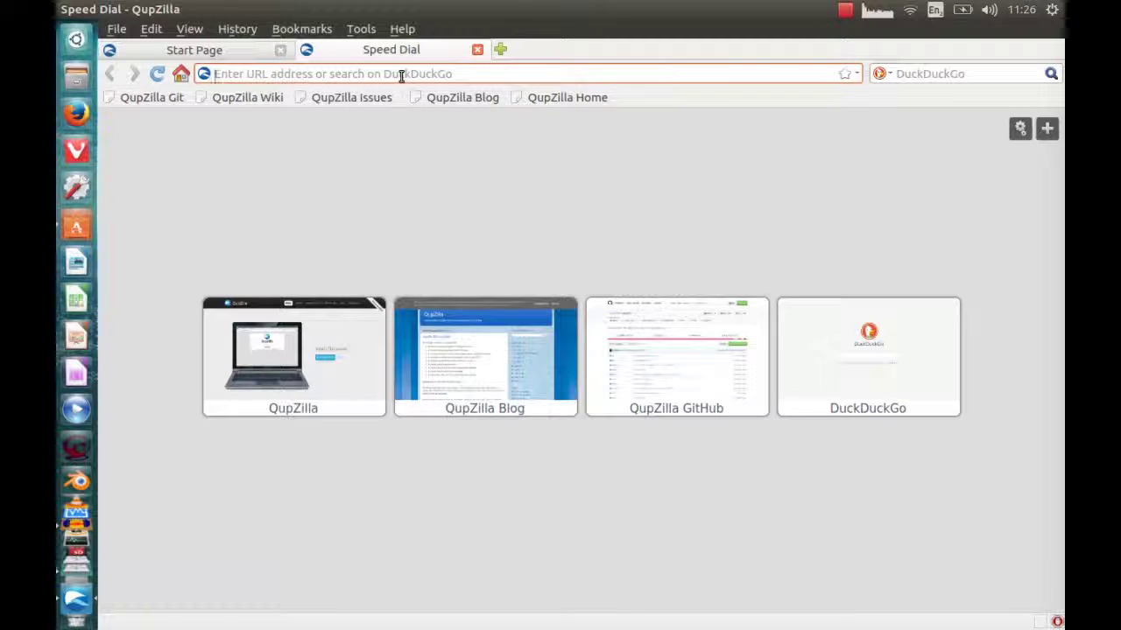
type("retro tech")
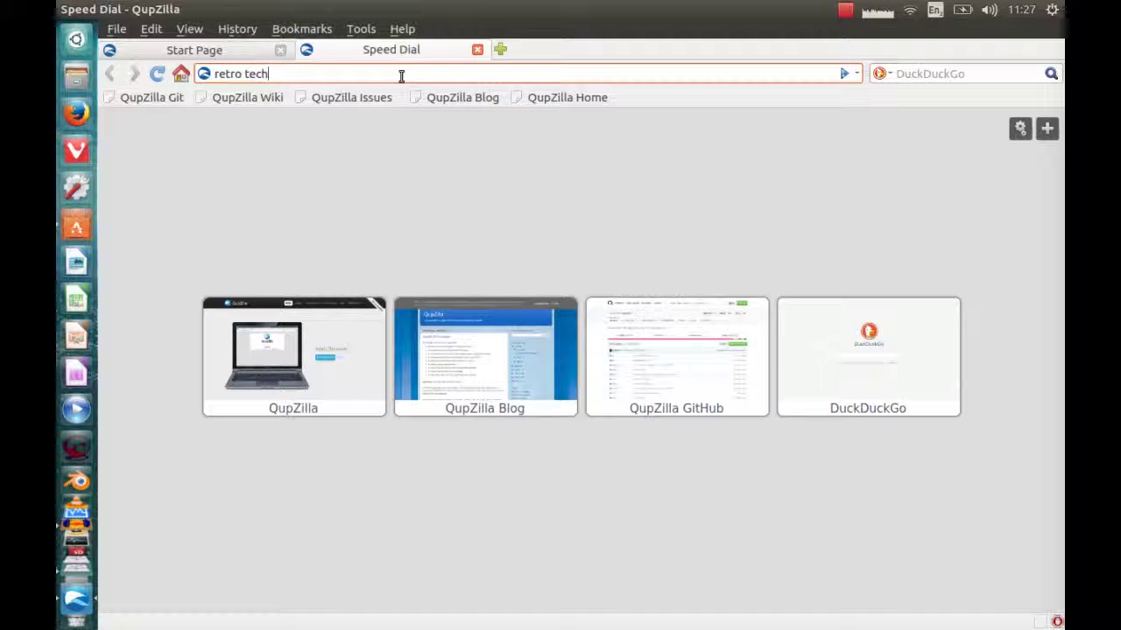
type(" showcads")
key("Return")
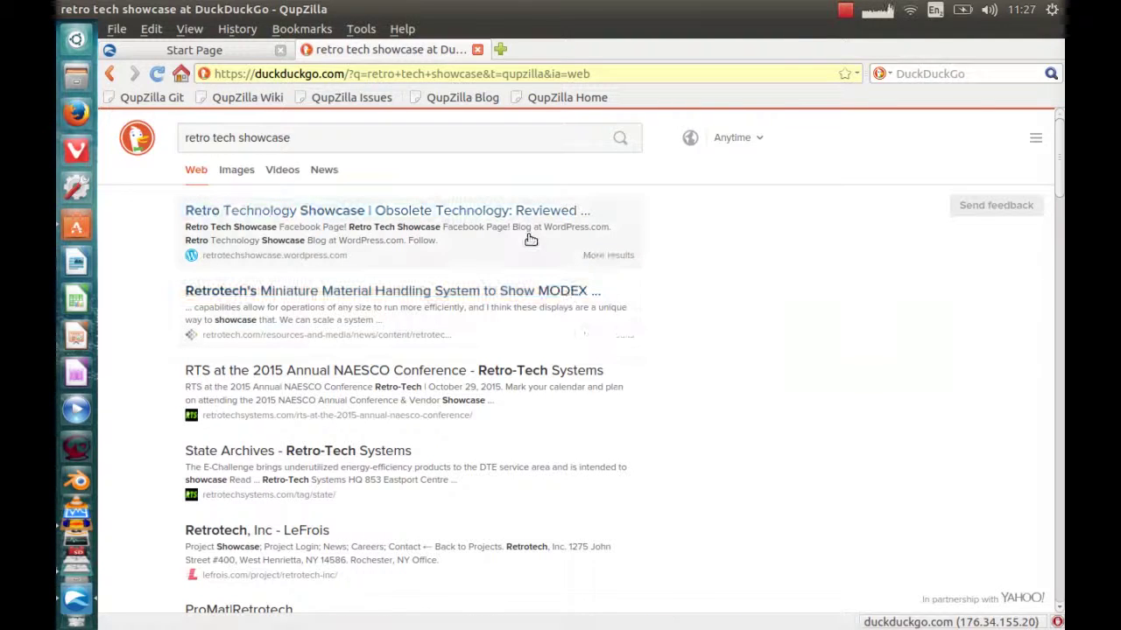
left_click(521, 228)
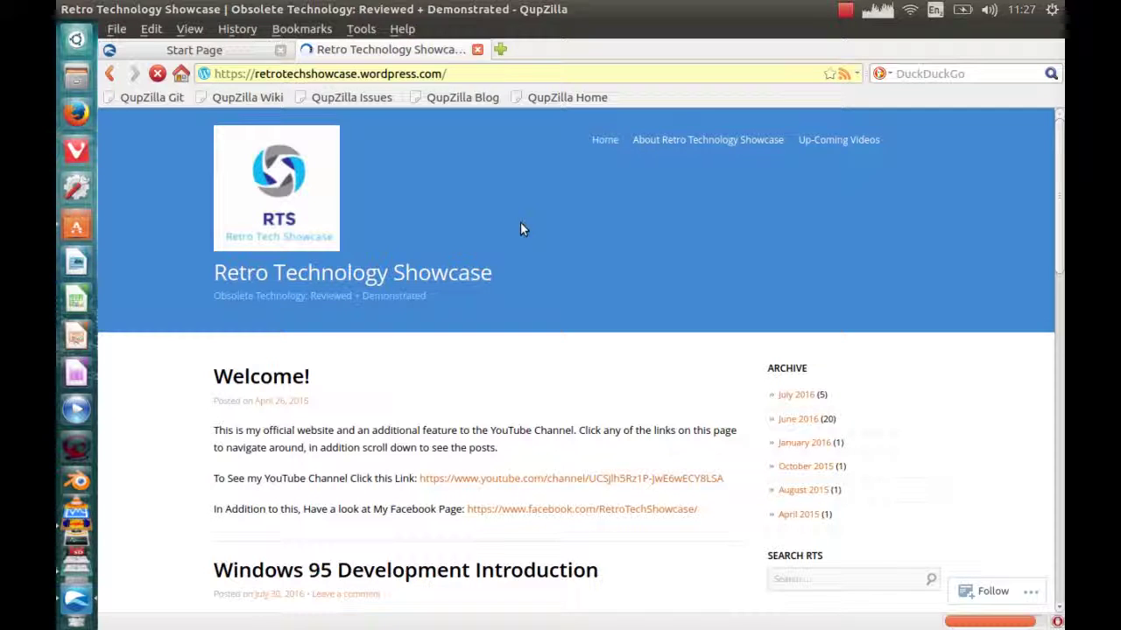
Scroll down through the blog's recent posts and partway back up
scroll(573, 260, "down", 4)
scroll(573, 261, "down", 1)
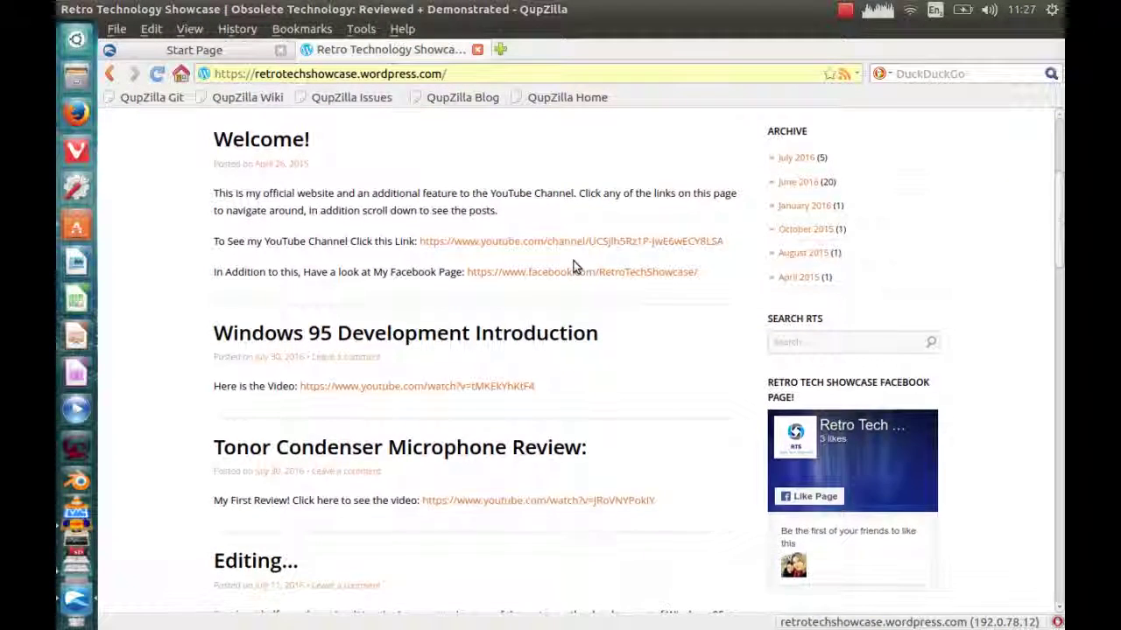
scroll(572, 266, "down", 3)
scroll(569, 272, "down", 12)
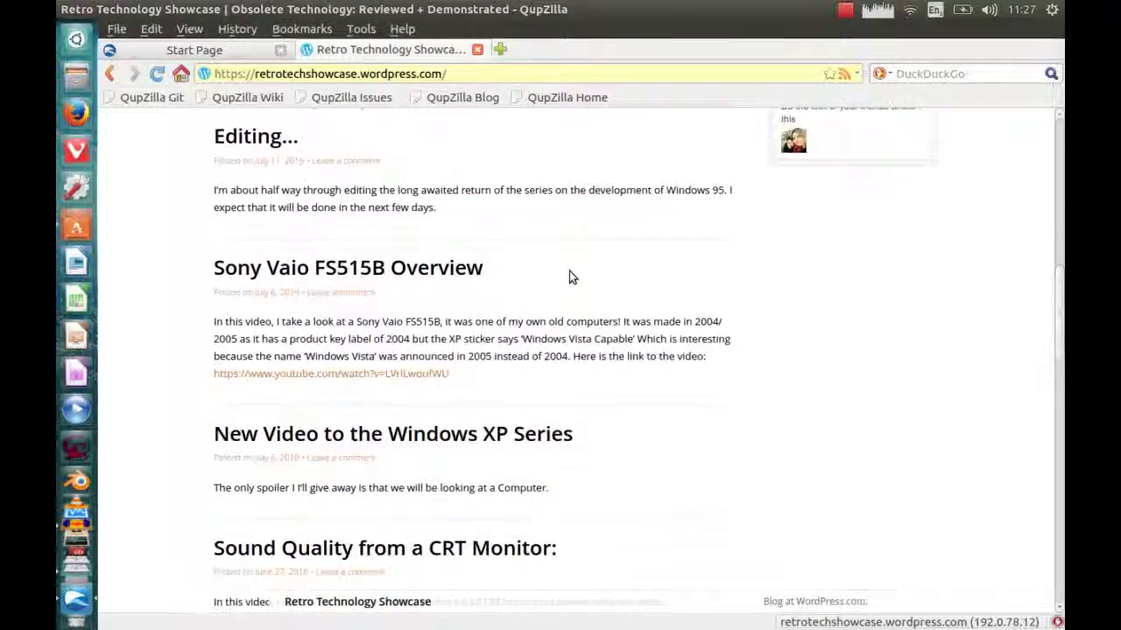
scroll(573, 271, "down", 3)
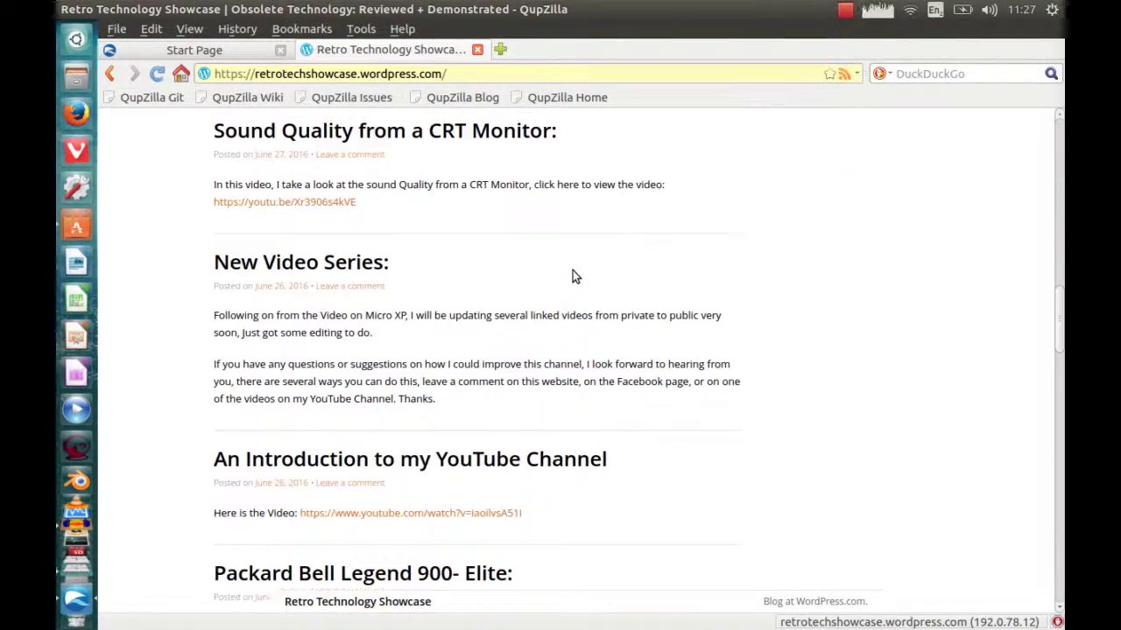
scroll(574, 273, "up", 11)
scroll(575, 274, "up", 12)
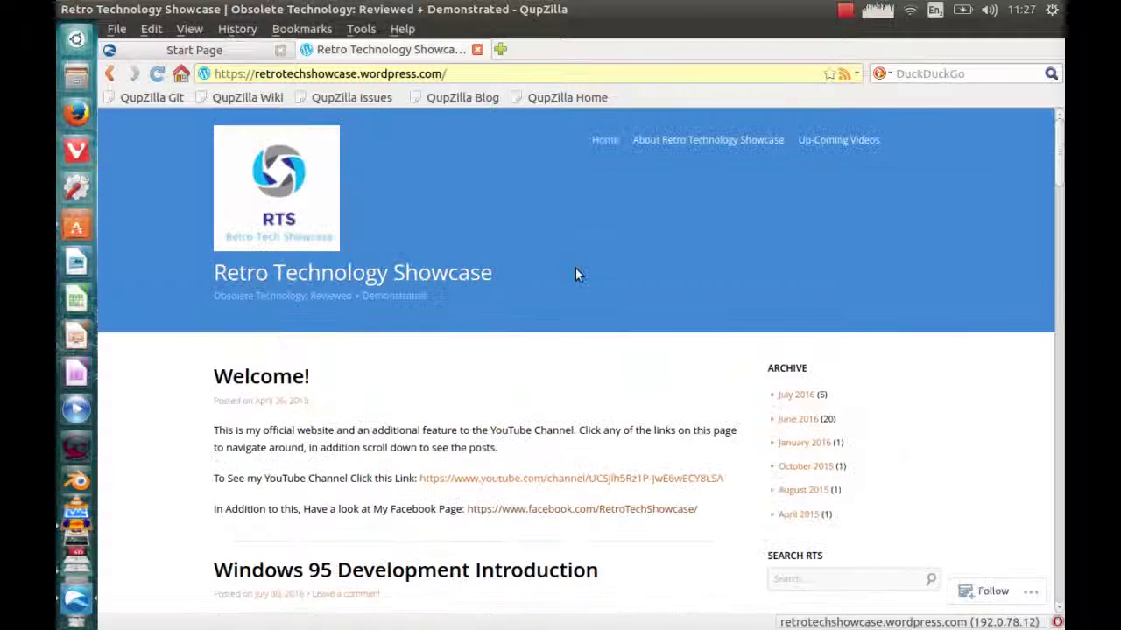
View the About Retro Technology Showcase page, then return to the home page and browse it
left_click(672, 140)
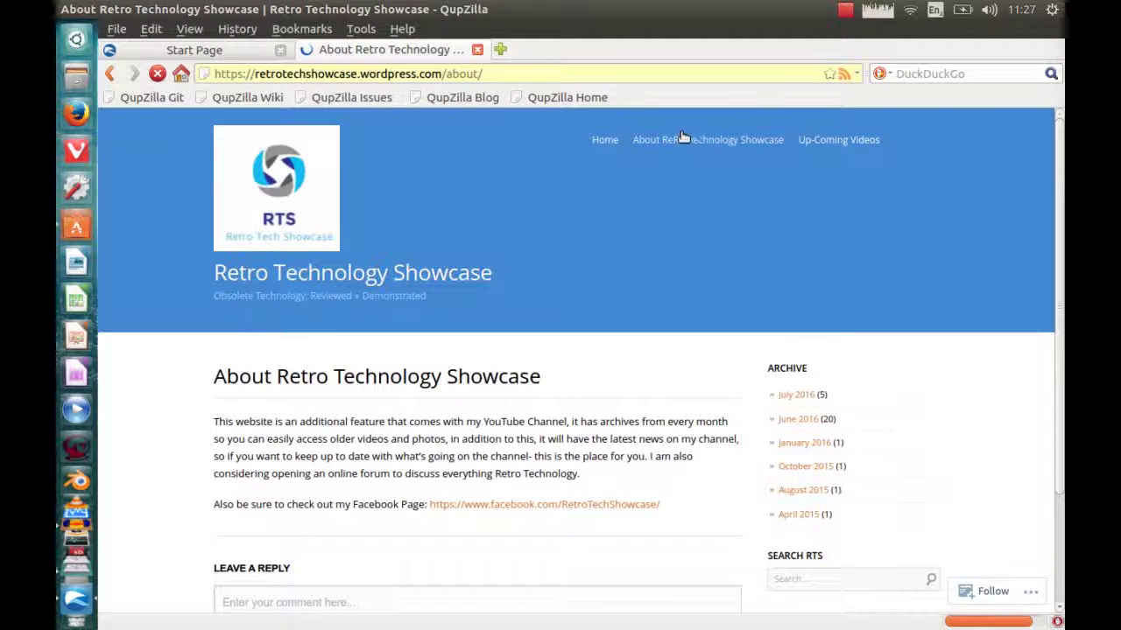
left_click(598, 139)
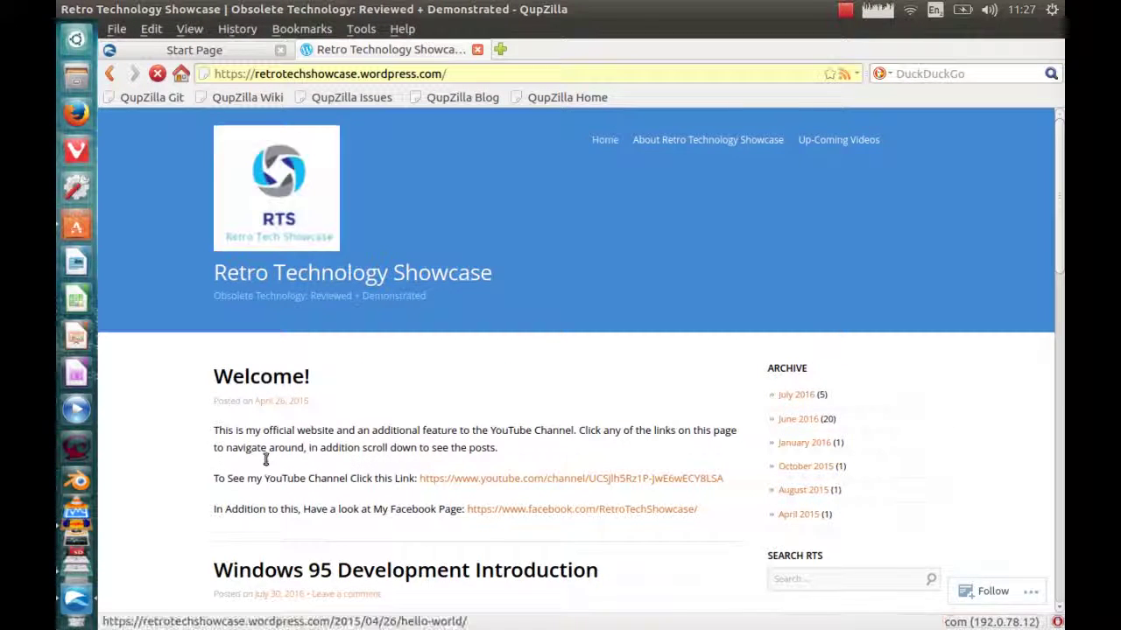
scroll(268, 464, "down", 3)
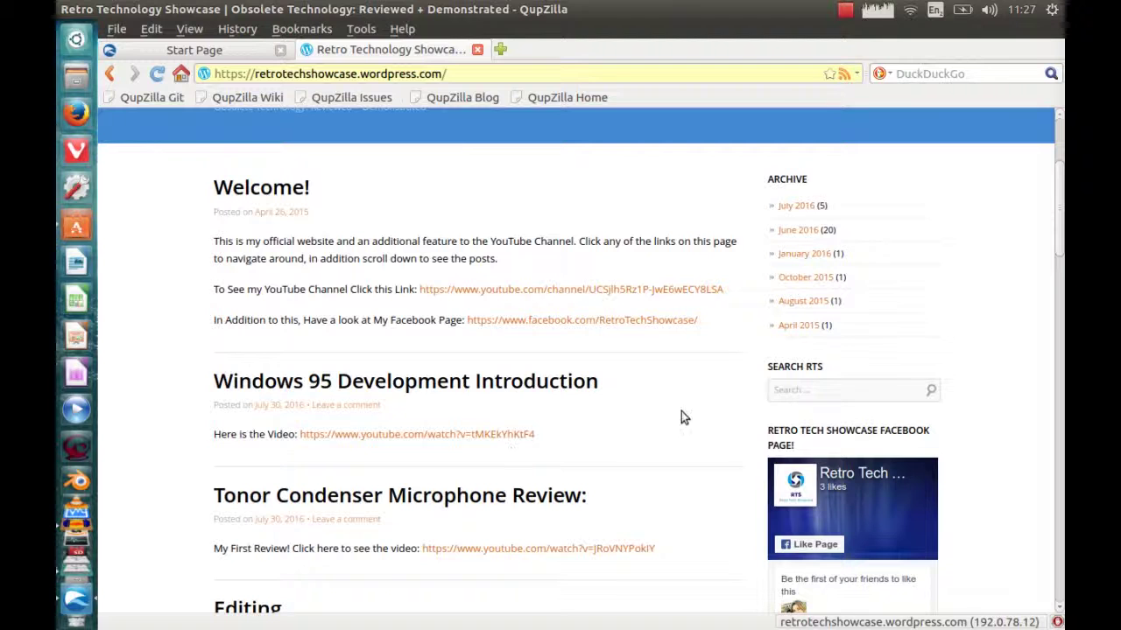
scroll(737, 398, "down", 3)
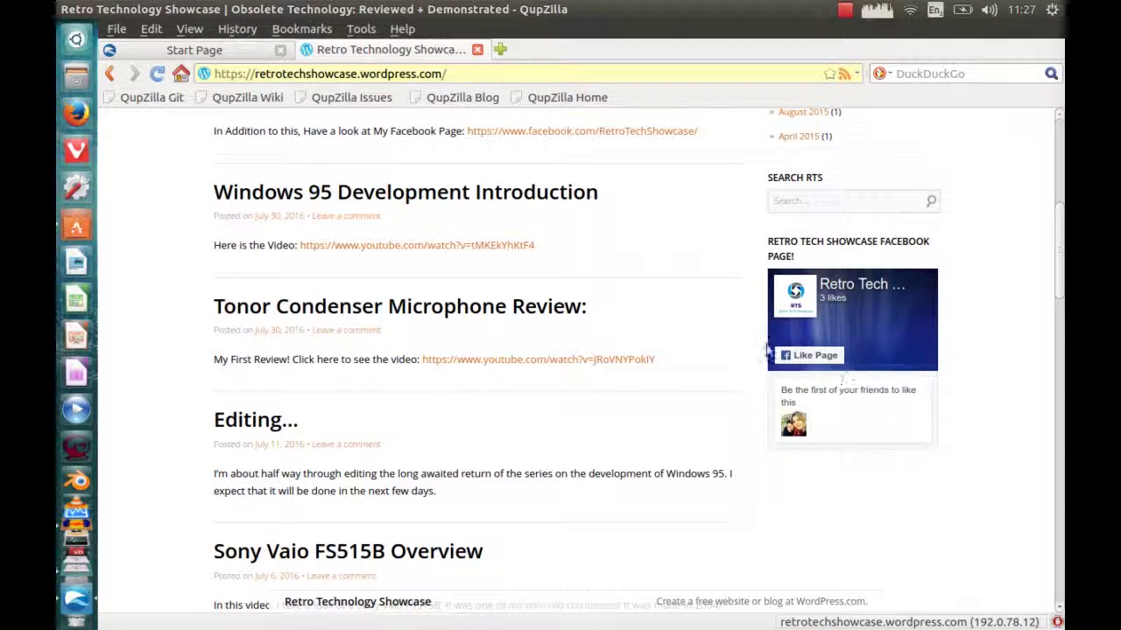
scroll(621, 390, "down", 3)
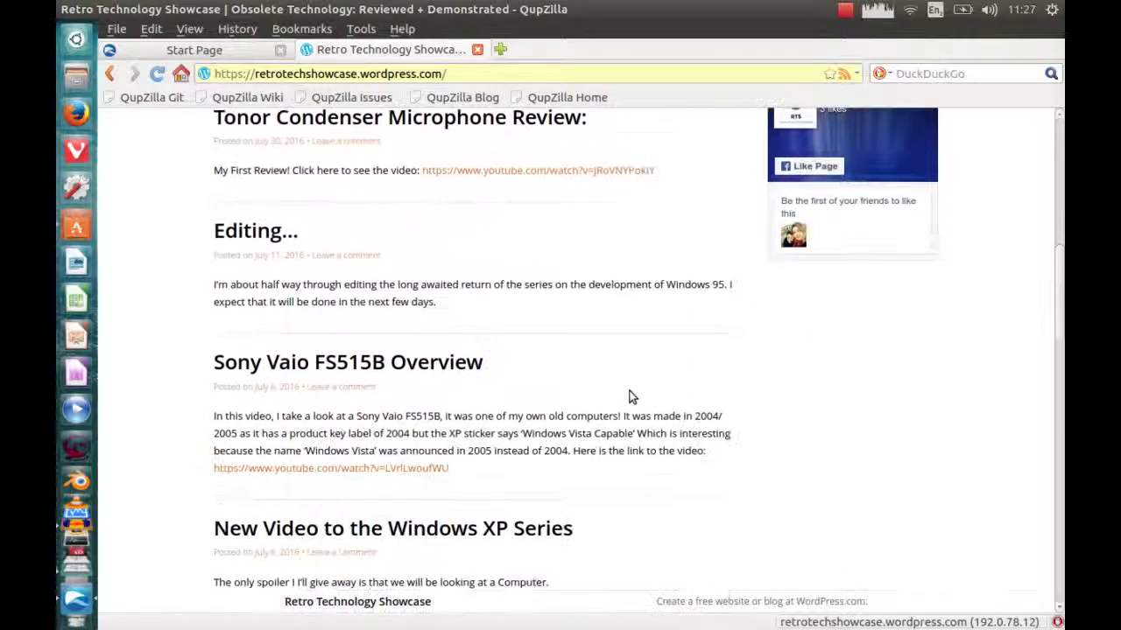
scroll(631, 395, "up", 9)
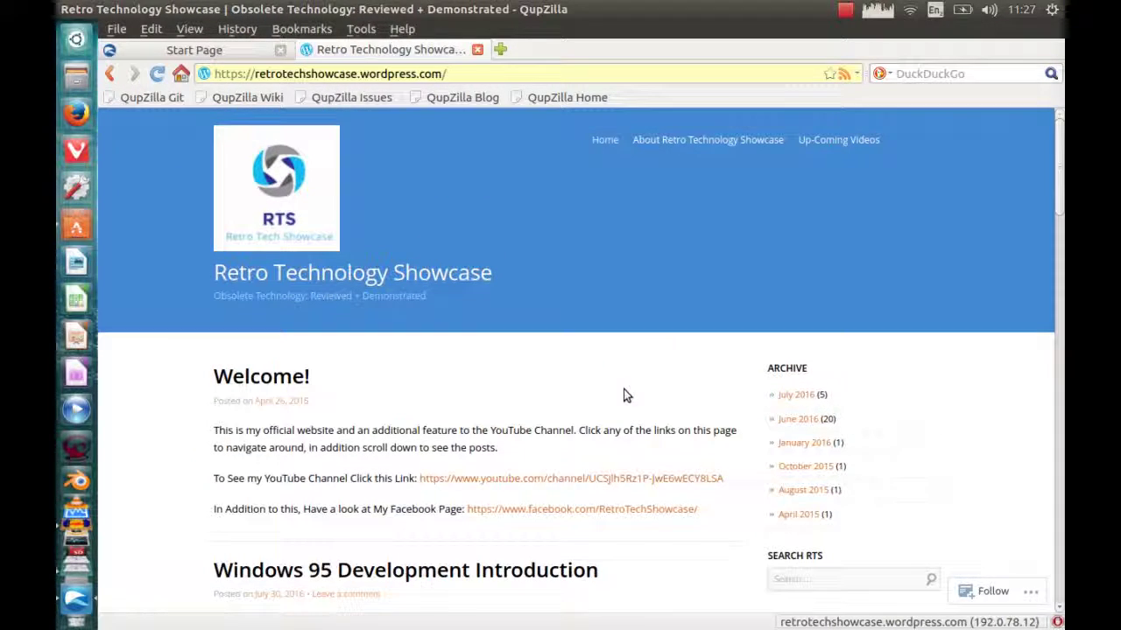
Close the blog tab, search DuckDuckGo for 'youtube', and accept the first certificate exception
left_click(477, 50)
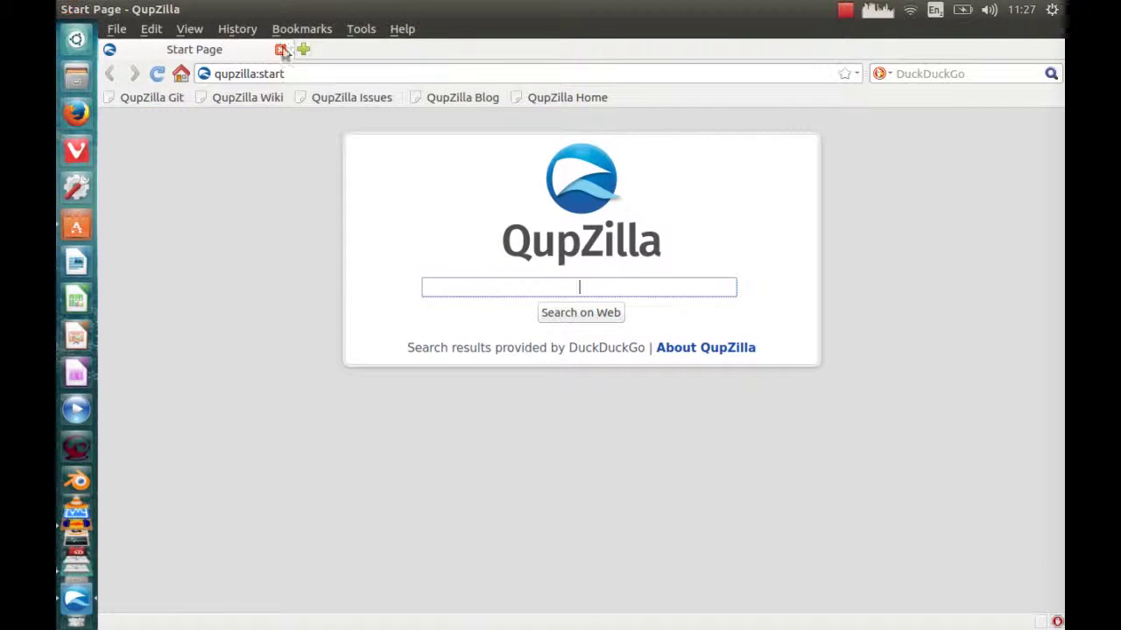
left_click(581, 290)
type("youtube")
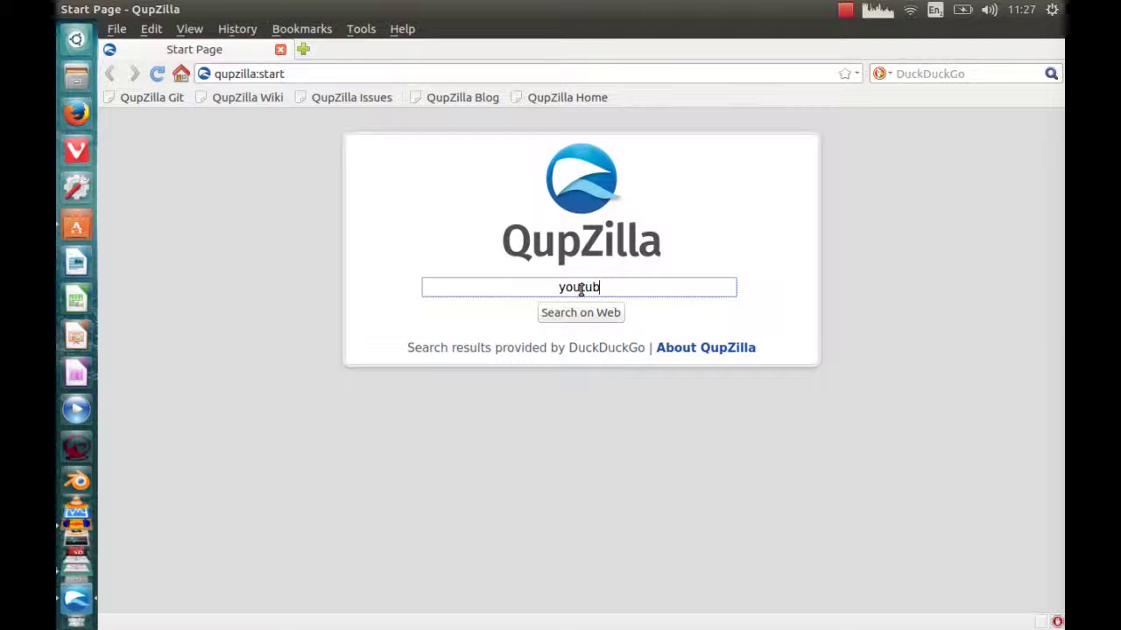
key("Return")
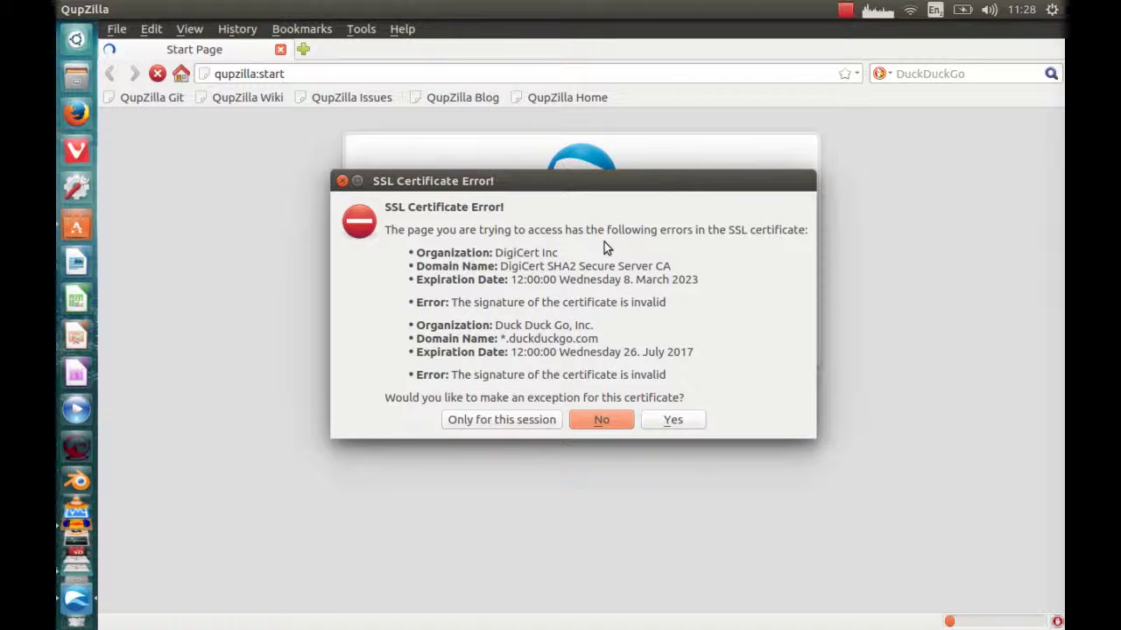
left_click_drag(608, 185, 595, 166)
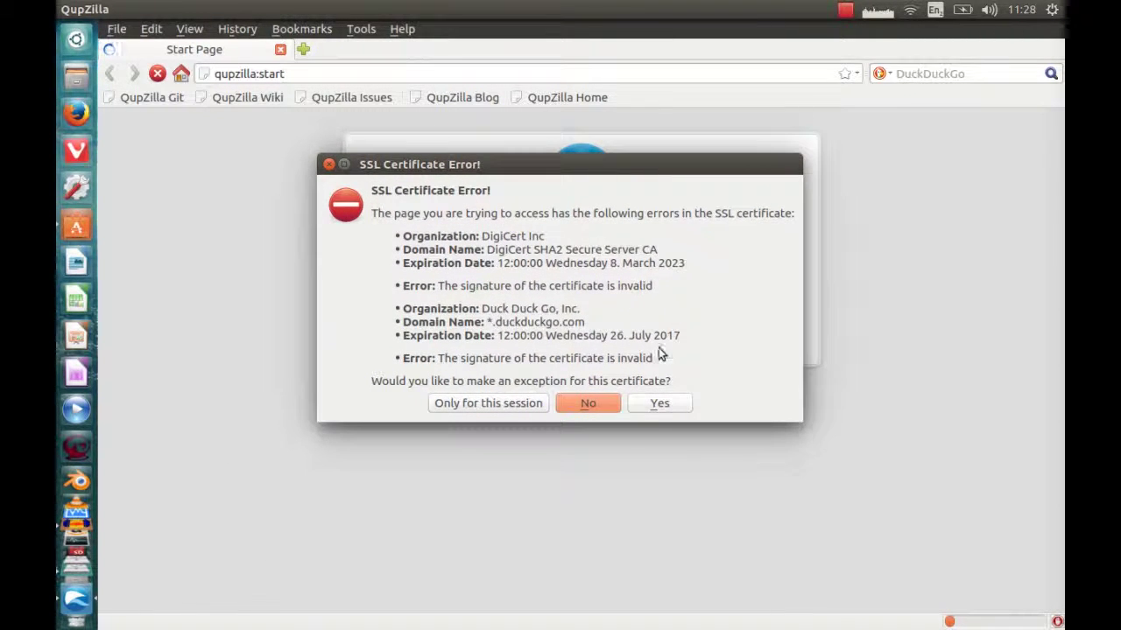
left_click(658, 404)
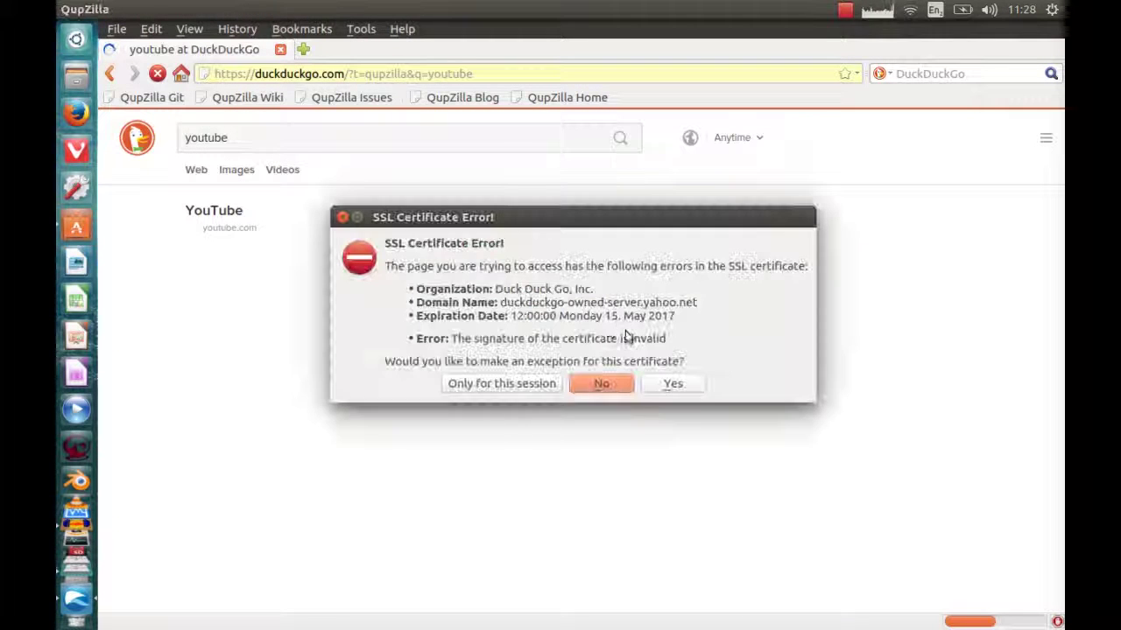
Accept the second certificate exception and show DuckDuckGo's About summary for YouTube
left_click(673, 385)
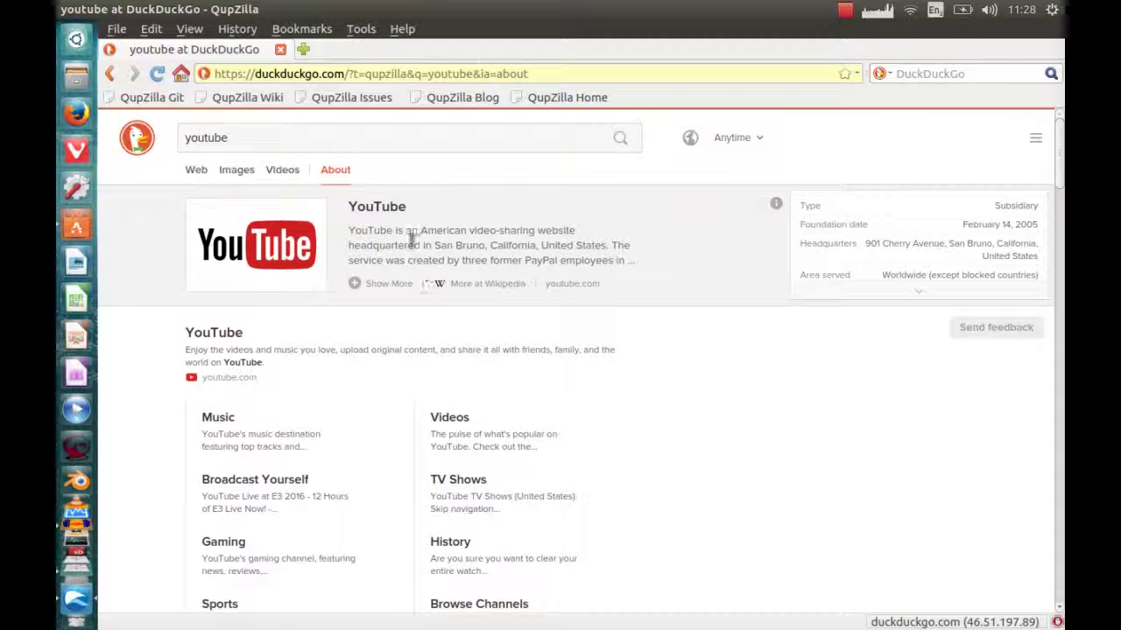
left_click(382, 211)
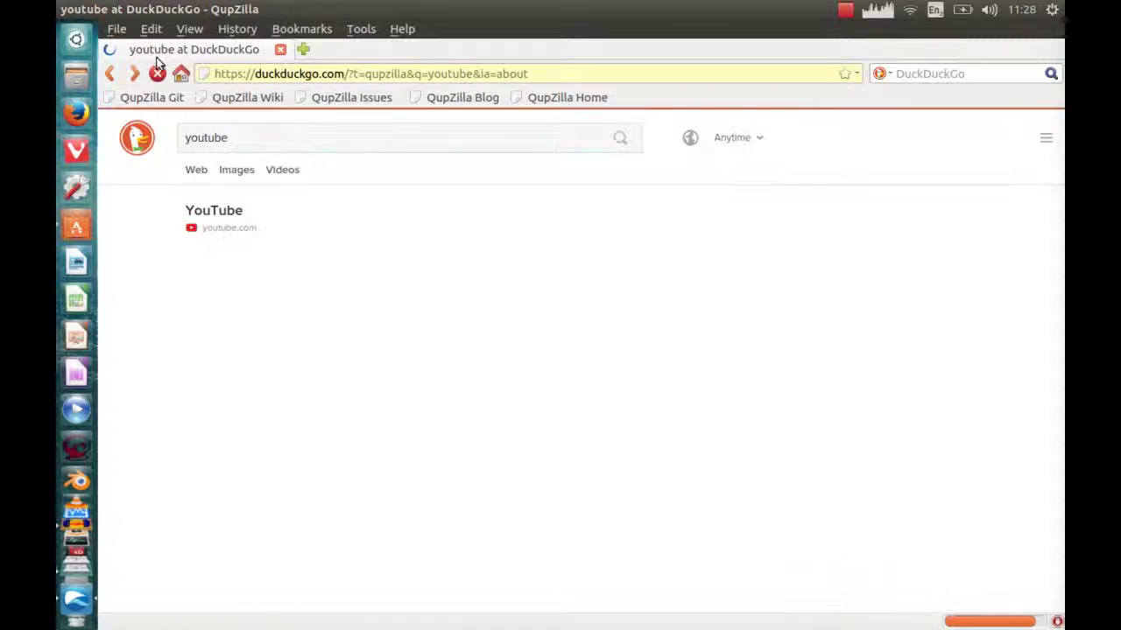
Open YouTube from the web results and search it for 'retro tech showcase'
left_click(193, 173)
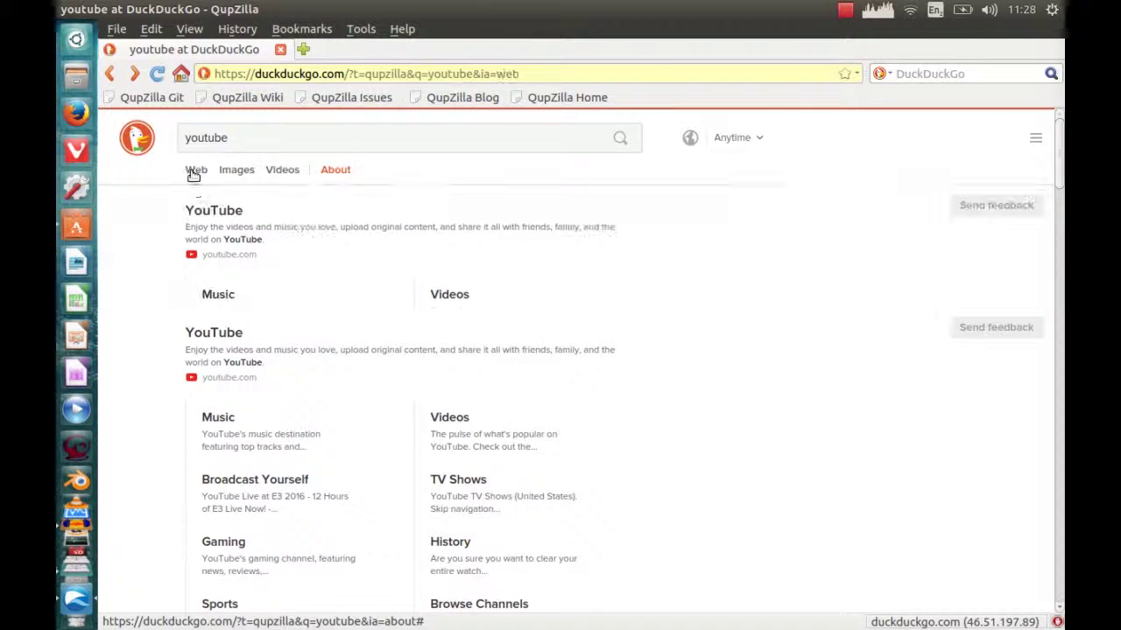
left_click(217, 216)
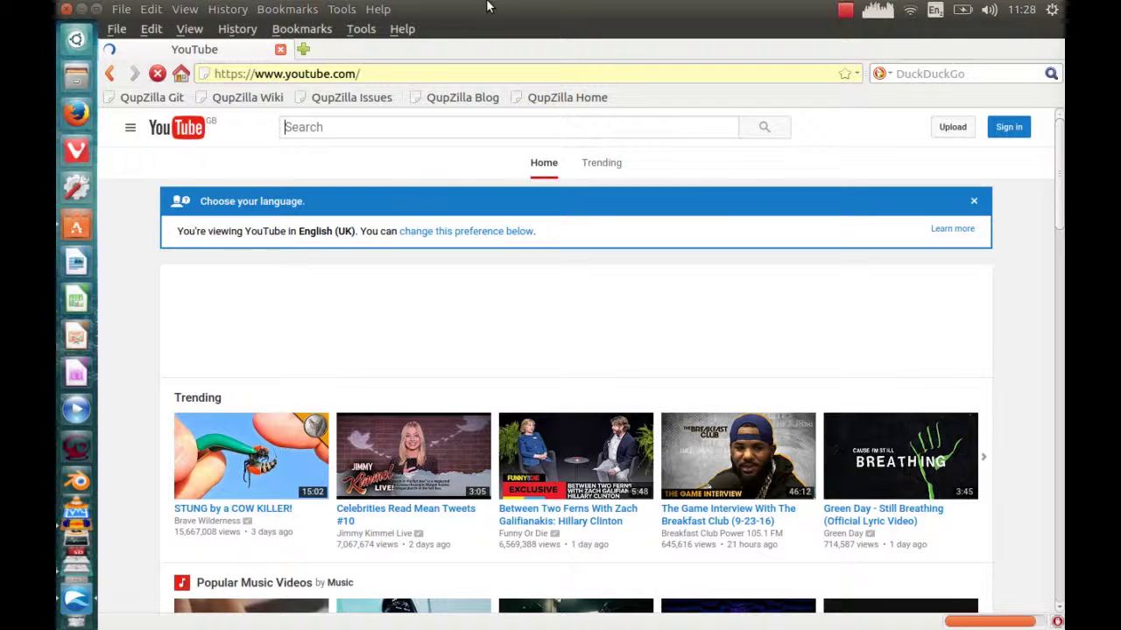
left_click(382, 131)
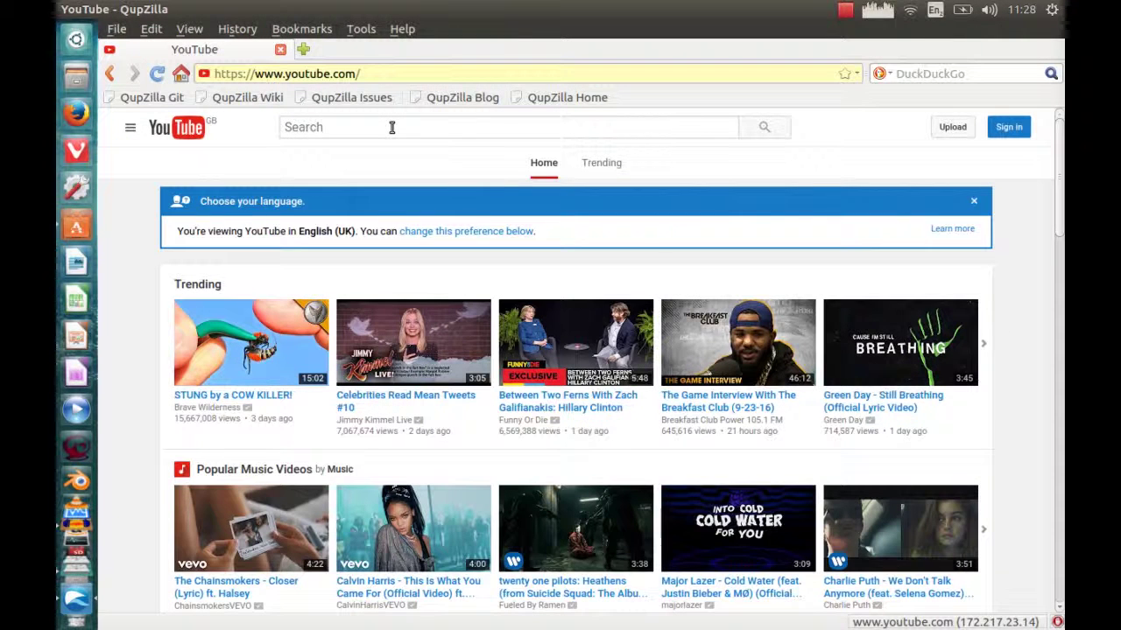
type("ret")
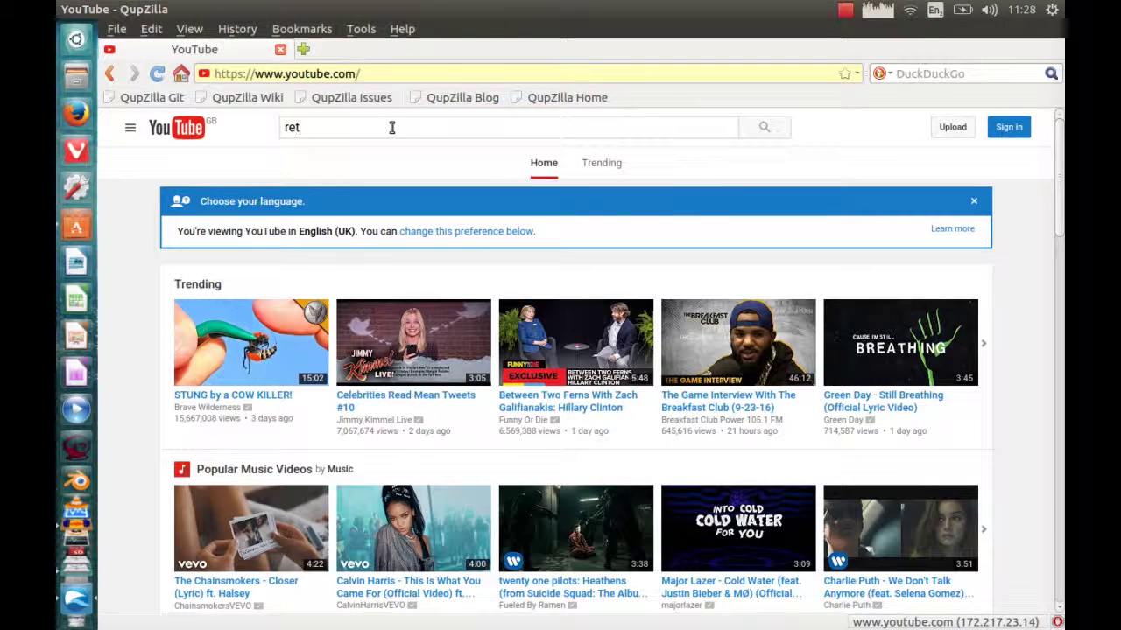
type("ro tech show")
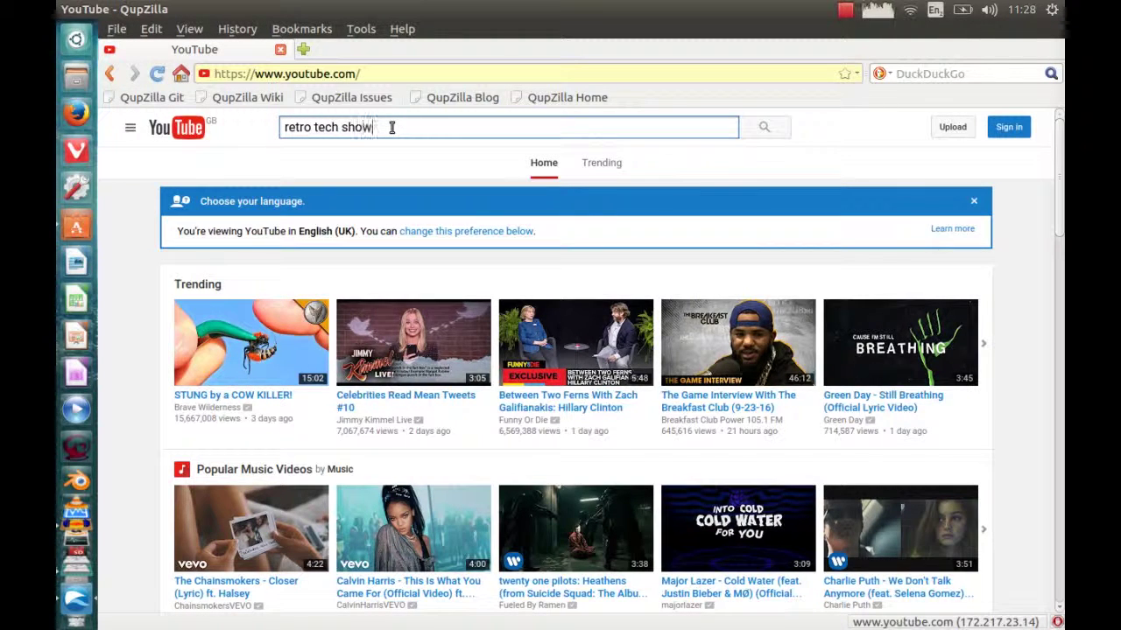
type("case")
key("Return")
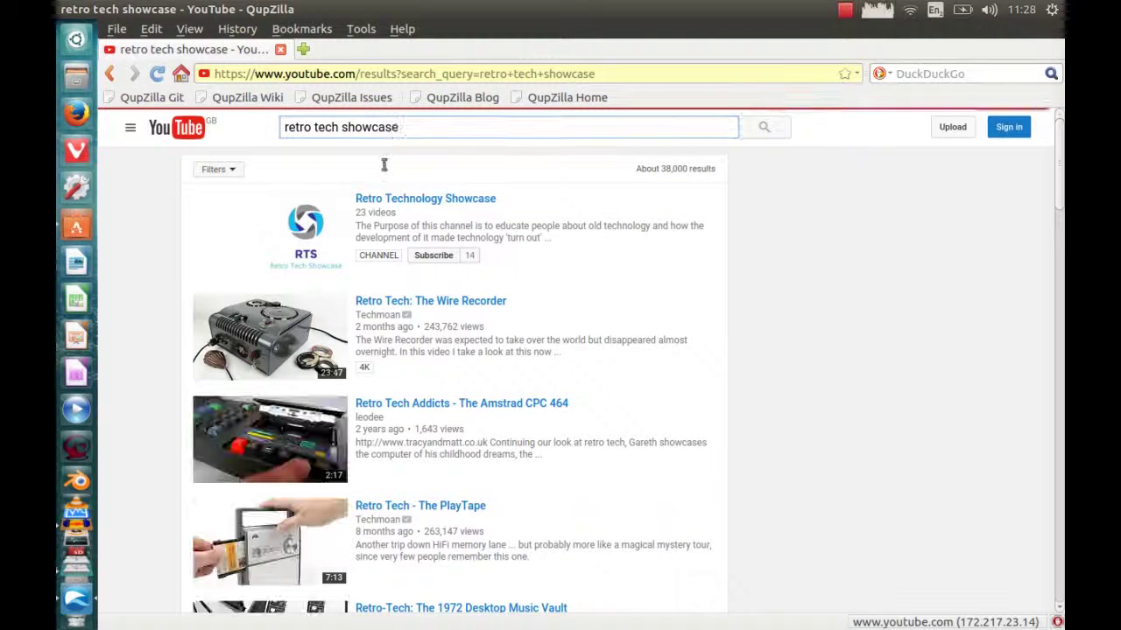
Open the Retro Technology Showcase channel and page forward and back through its Uploads carousel
left_click(396, 198)
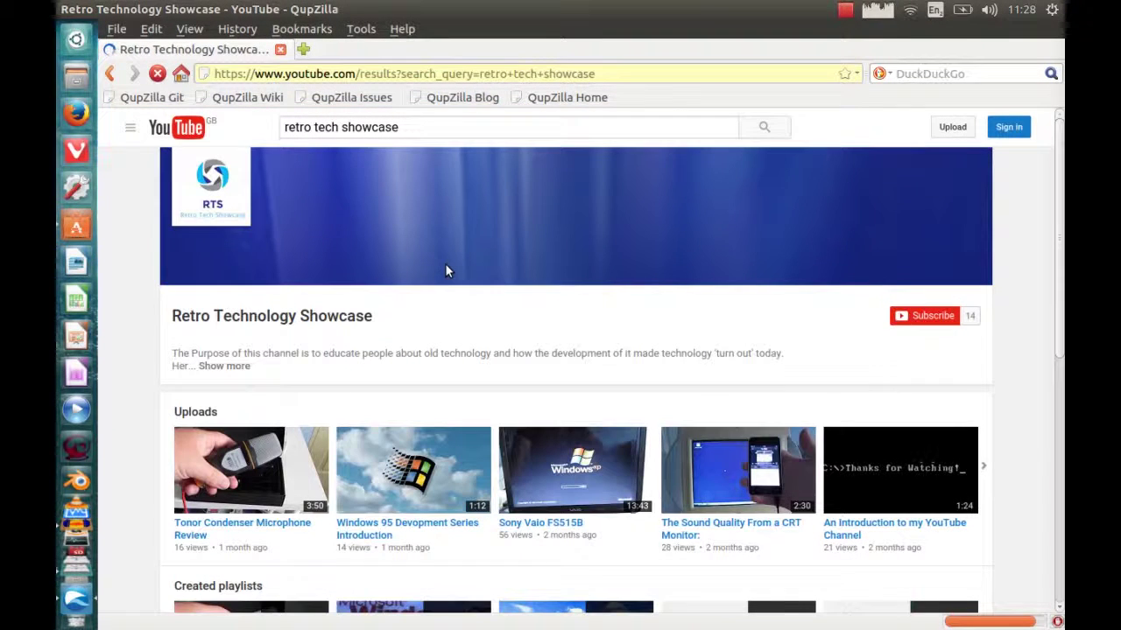
scroll(435, 298, "down", 5)
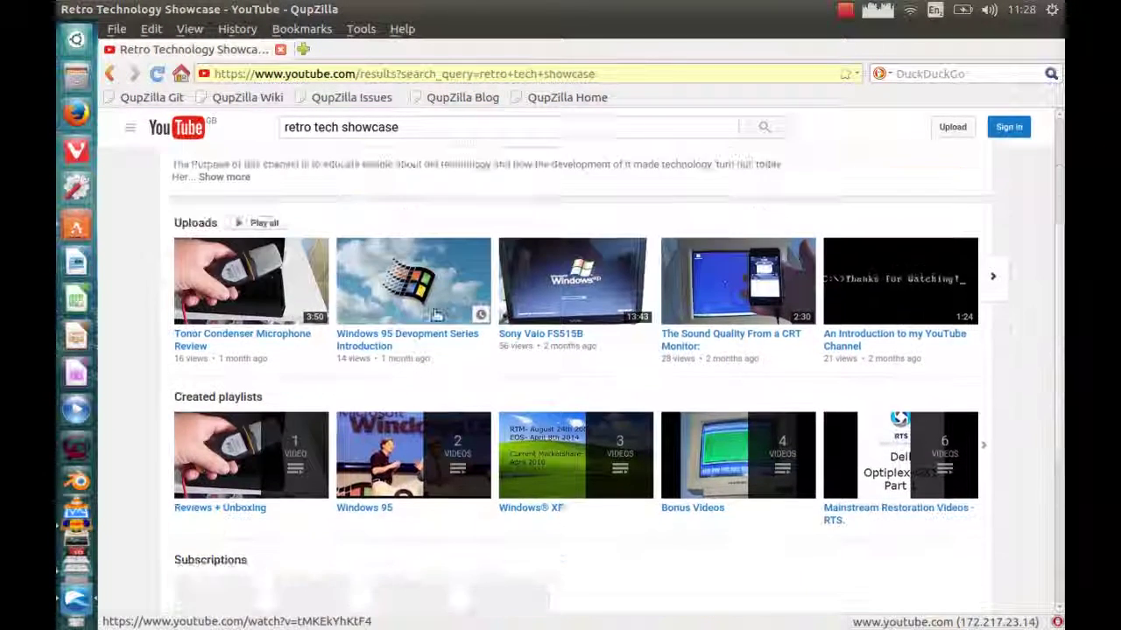
scroll(435, 307, "up", 3)
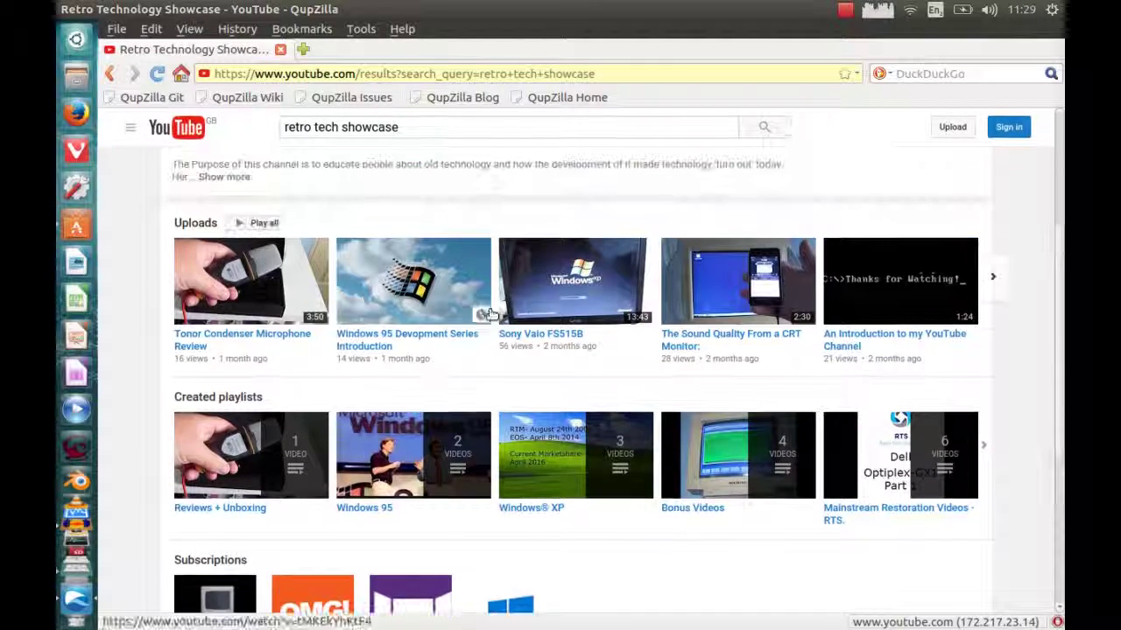
left_click(992, 278)
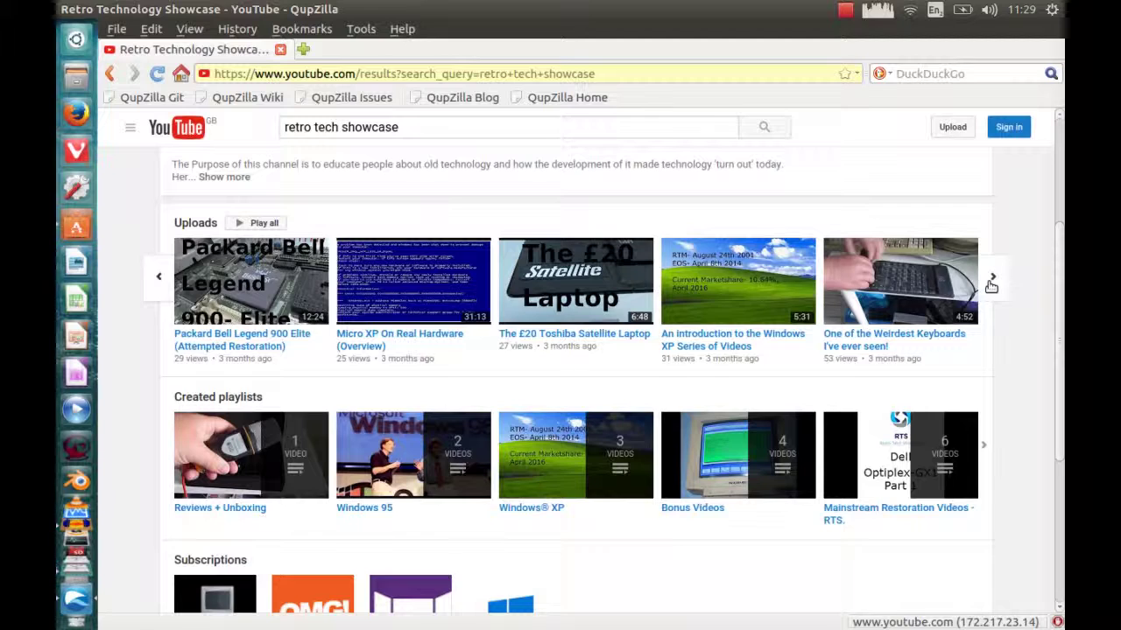
left_click(992, 278)
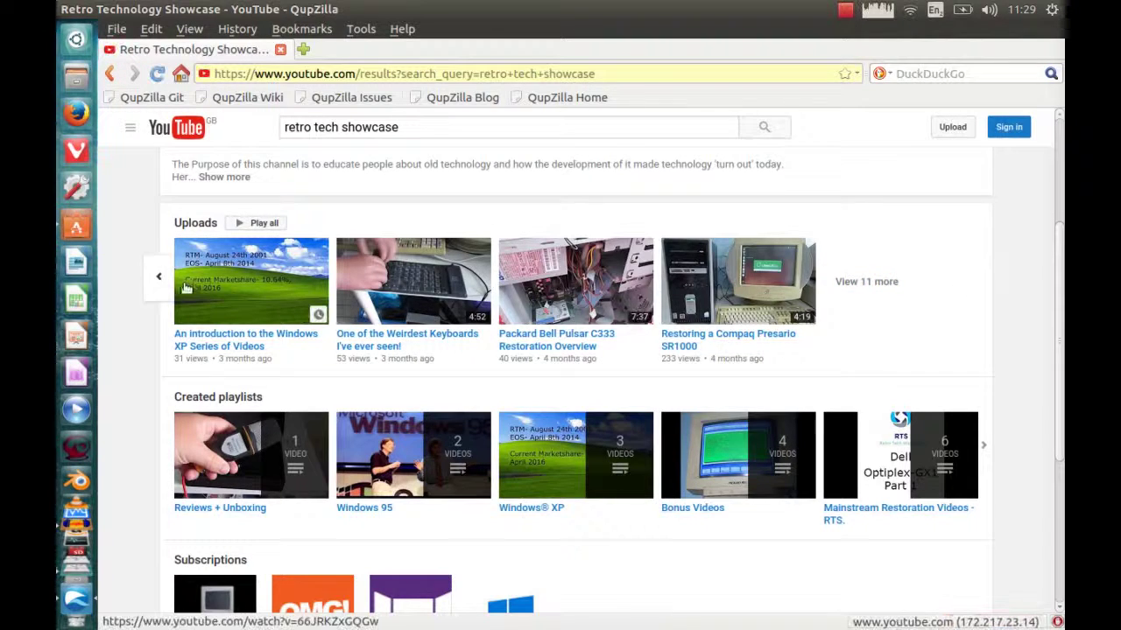
left_click(158, 277)
left_click(161, 279)
scroll(267, 346, "up", 3)
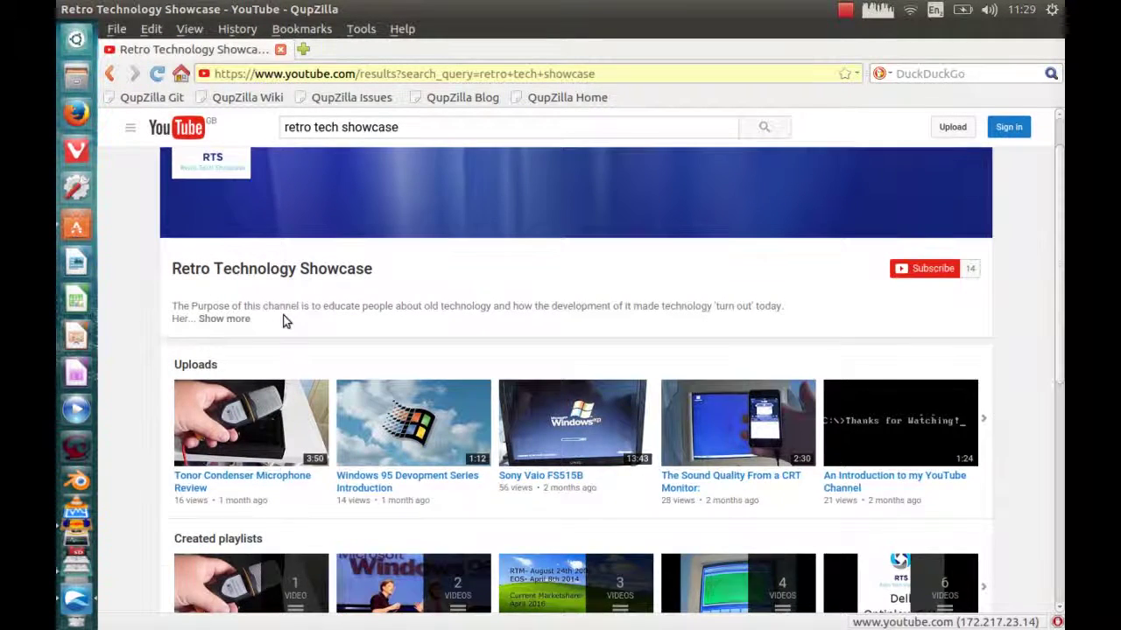
scroll(267, 359, "up", 1)
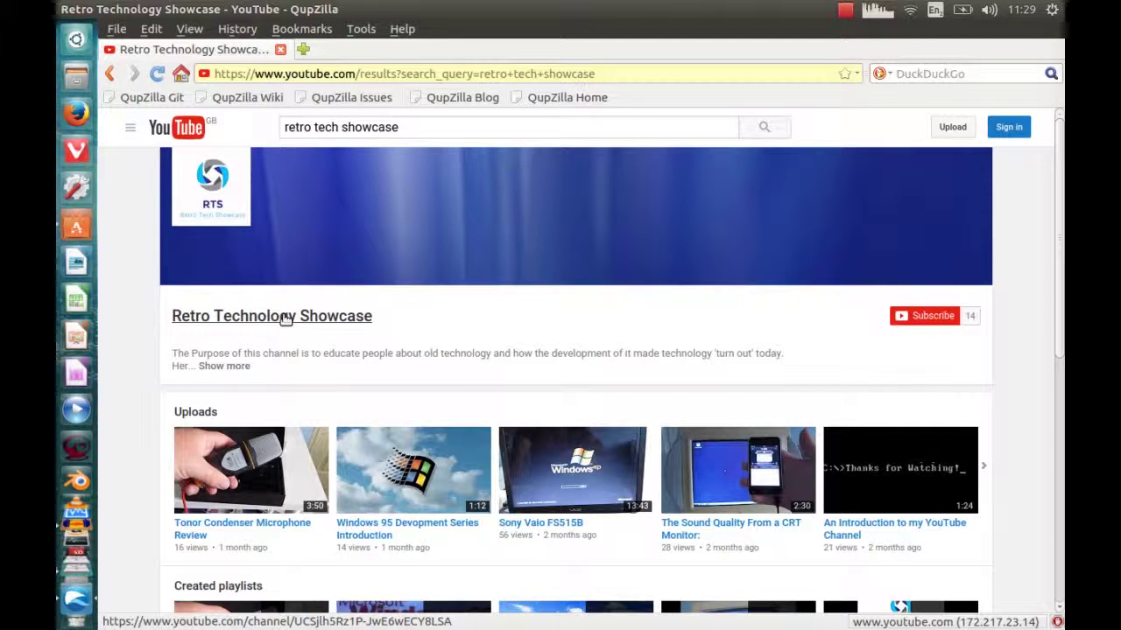
Replace the channel tab with Speed Dial, leave its settings unchanged, and open the QupZilla tile
left_click(303, 51)
left_click(281, 50)
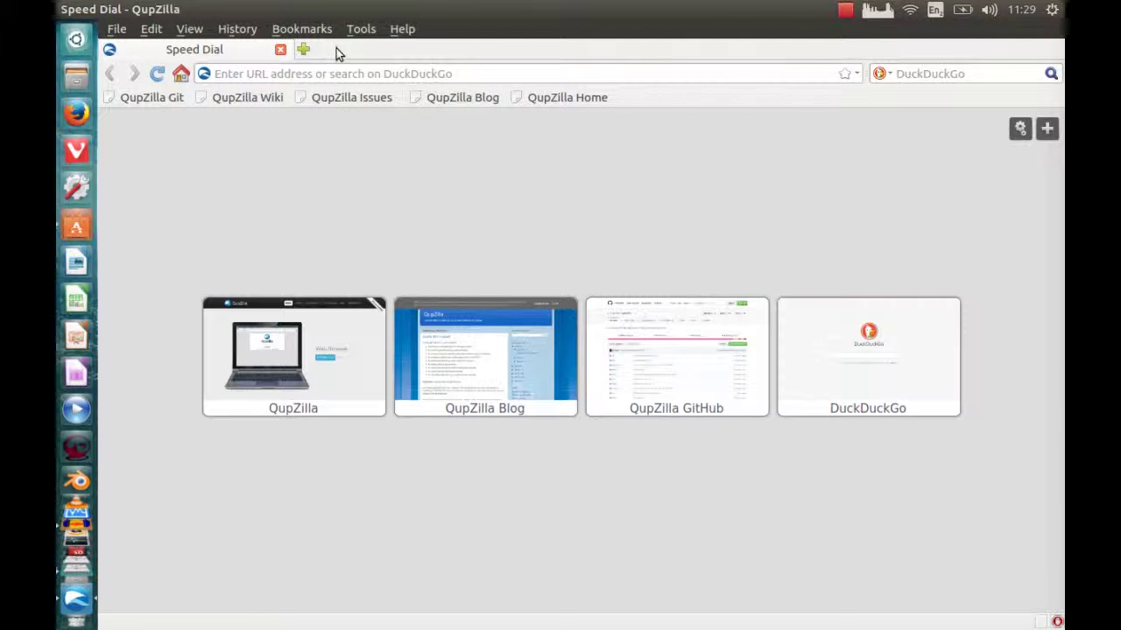
left_click(1020, 130)
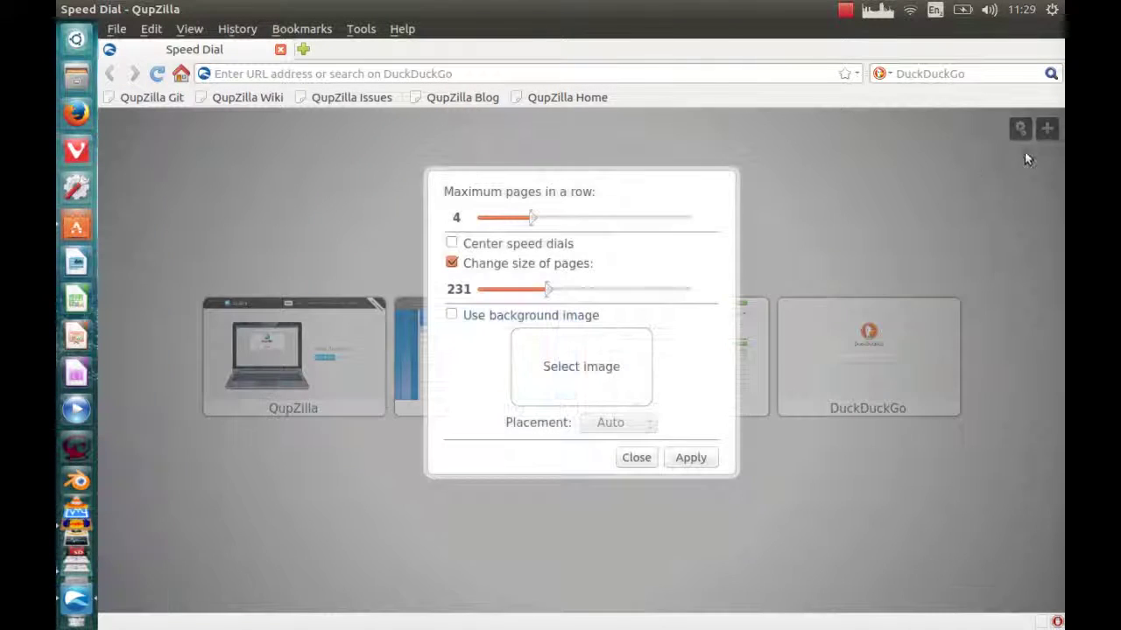
left_click(654, 459)
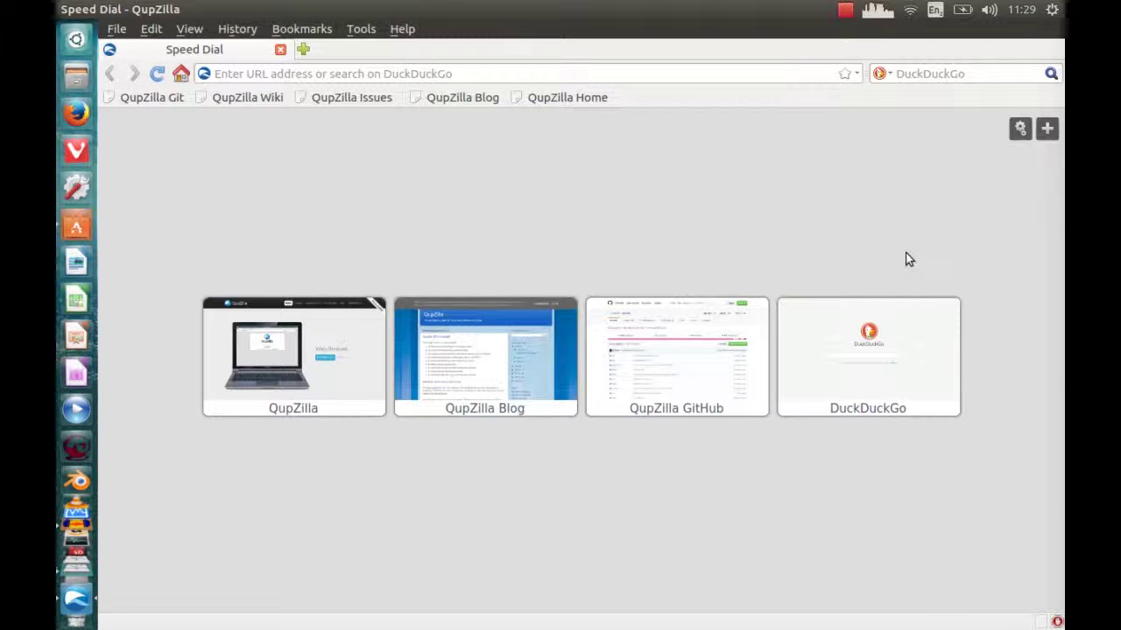
left_click(335, 387)
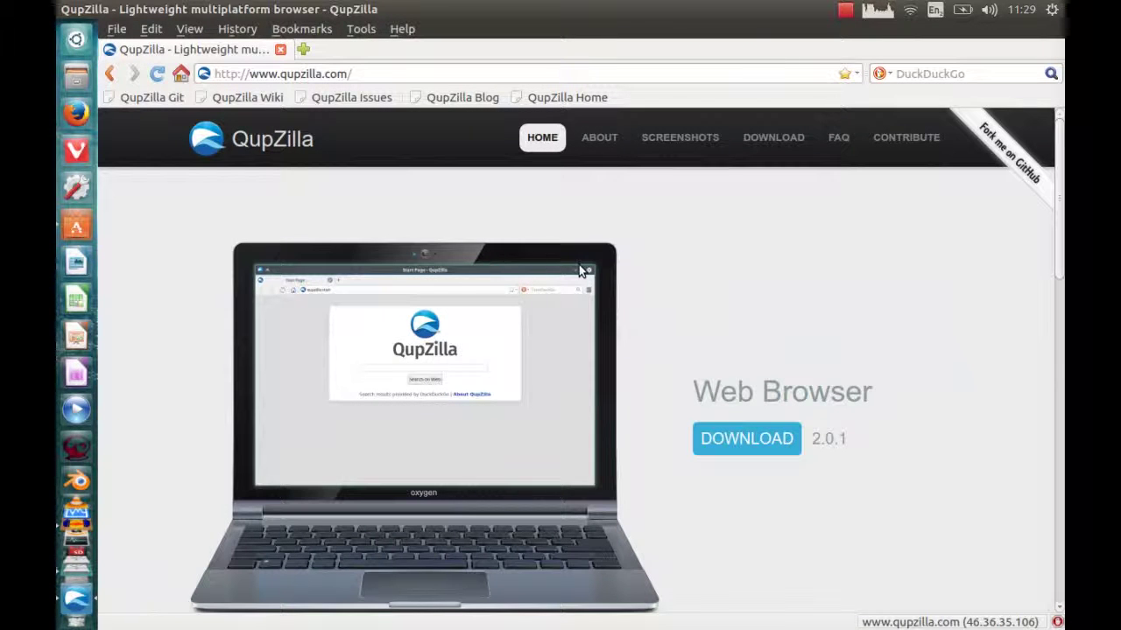
Scroll down and back up through the qupzilla.com homepage
scroll(581, 268, "down", 5)
scroll(588, 268, "down", 5)
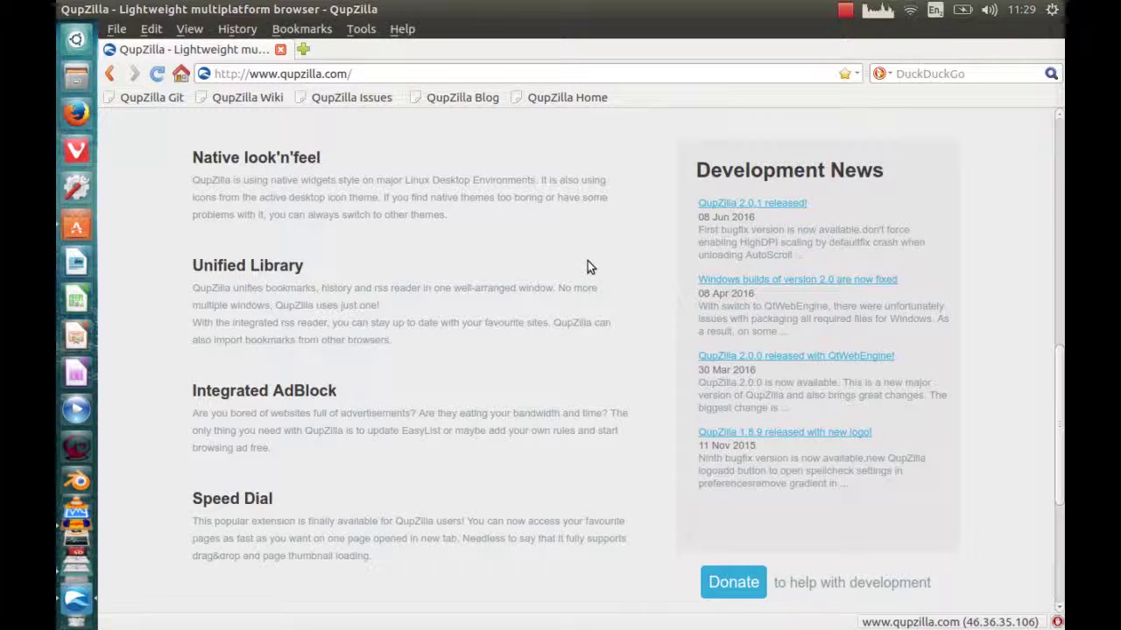
scroll(588, 262, "up", 3)
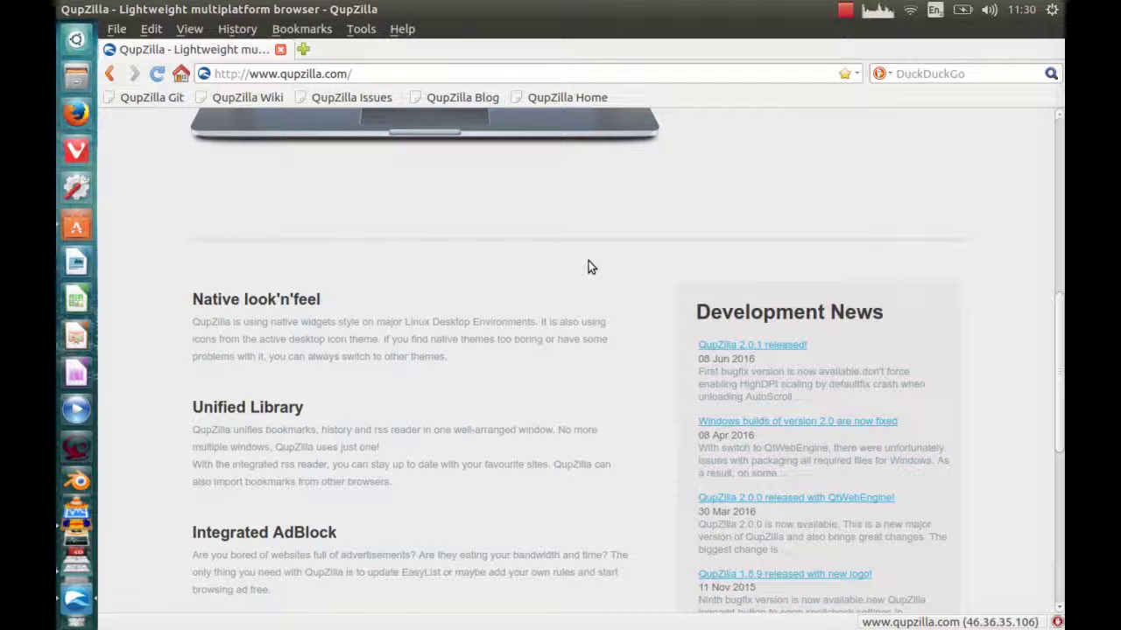
scroll(588, 261, "up", 8)
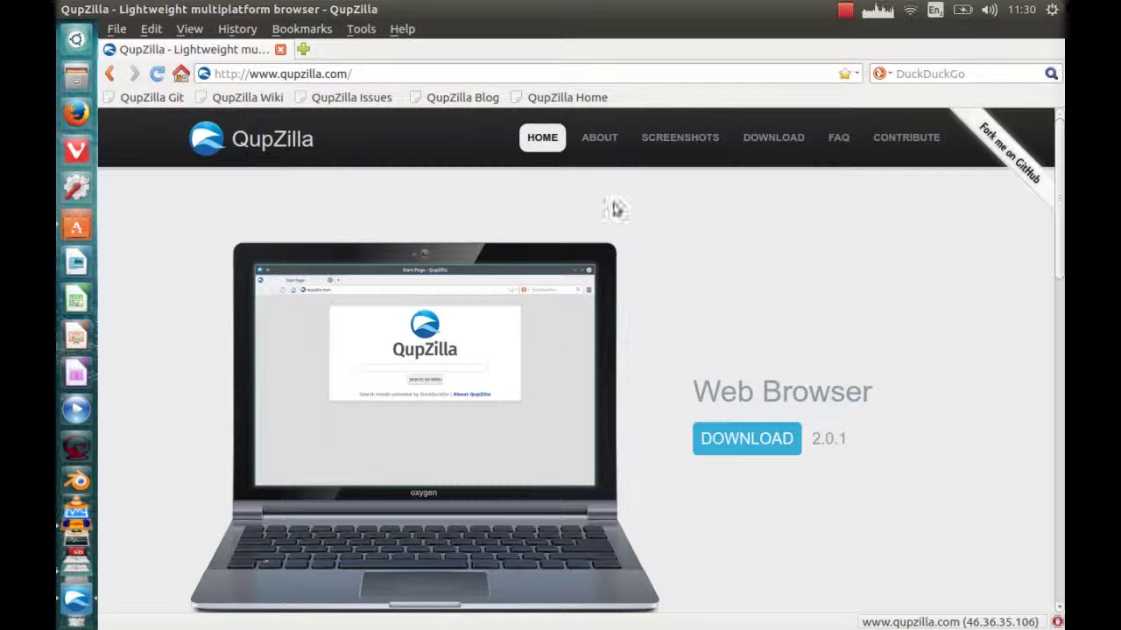
Go to the About QupZilla page and read through the project's history and creator
left_click(599, 138)
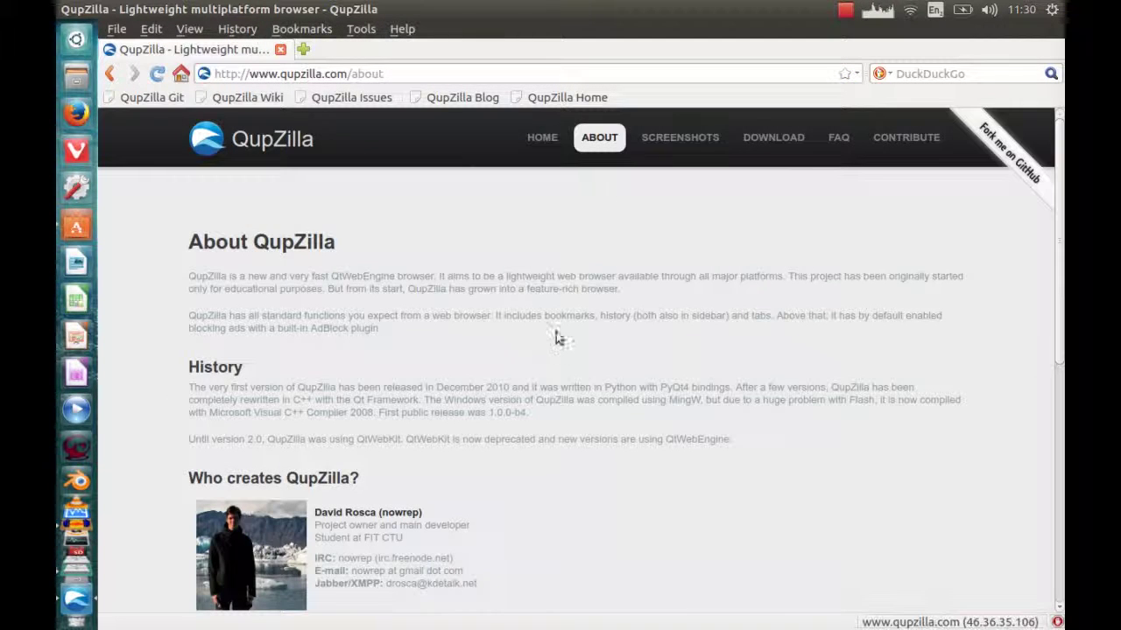
scroll(555, 341, "down", 1)
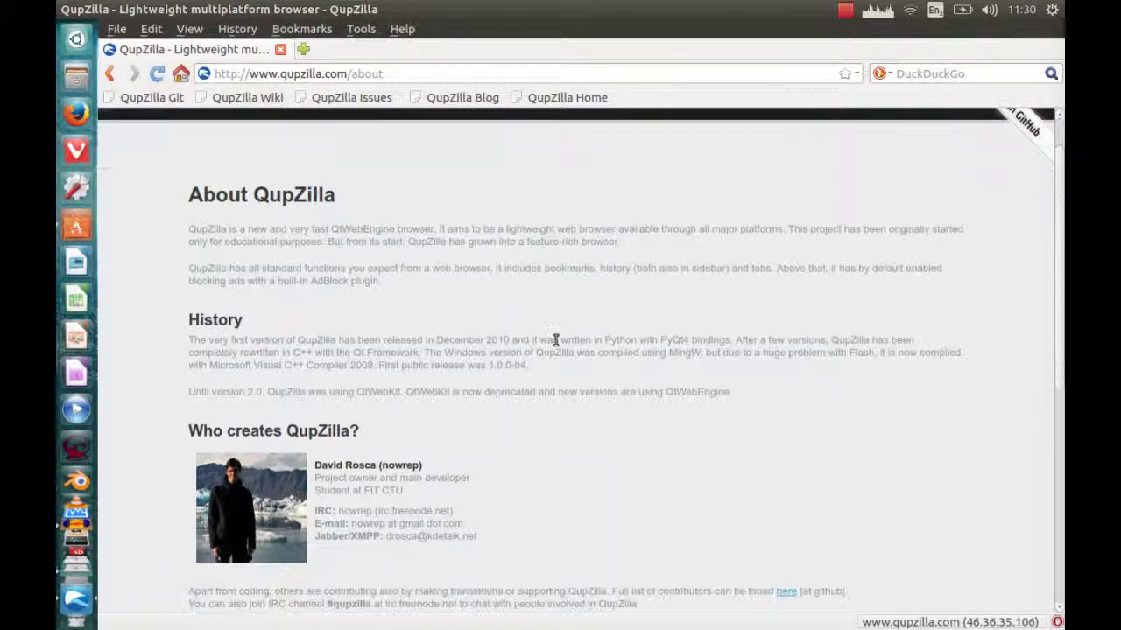
scroll(555, 340, "down", 1)
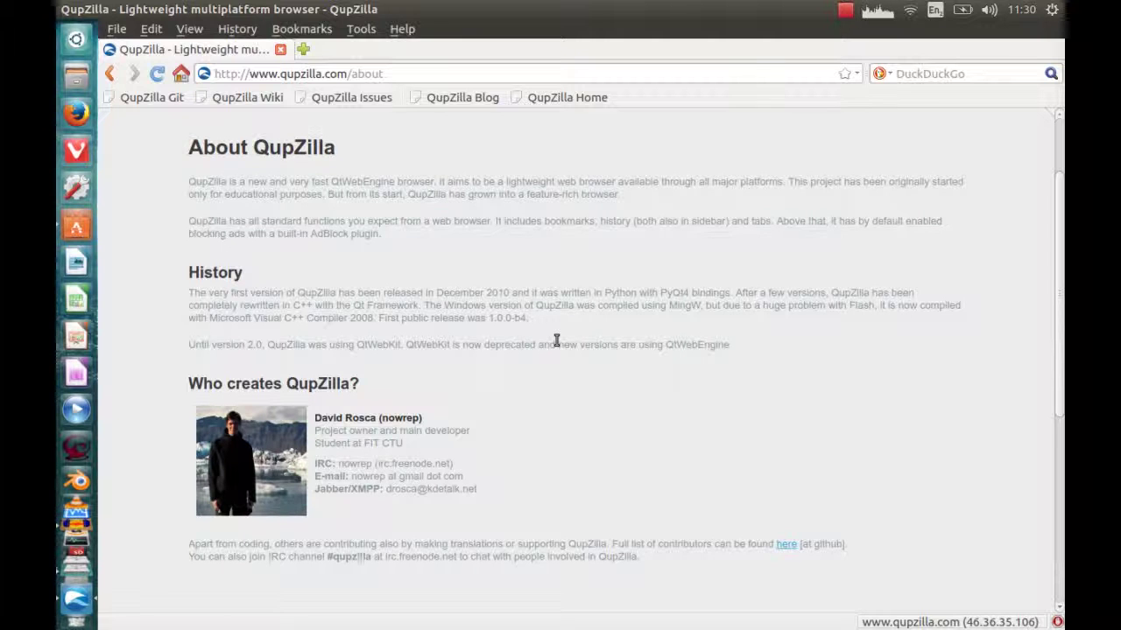
scroll(556, 340, "down", 3)
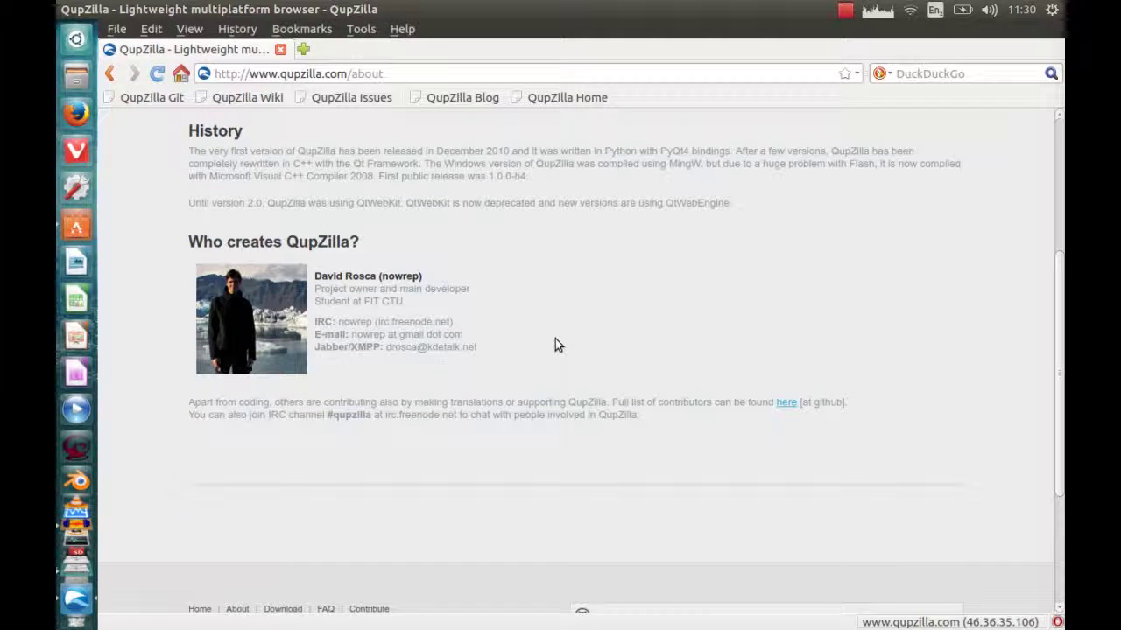
scroll(556, 345, "down", 1)
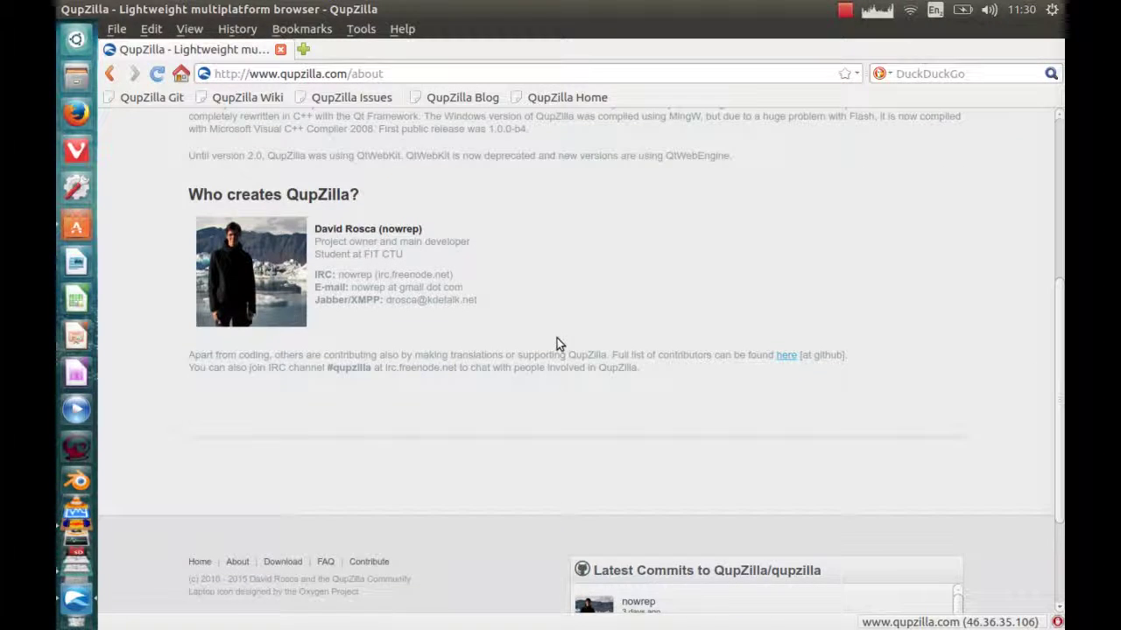
scroll(557, 339, "down", 3)
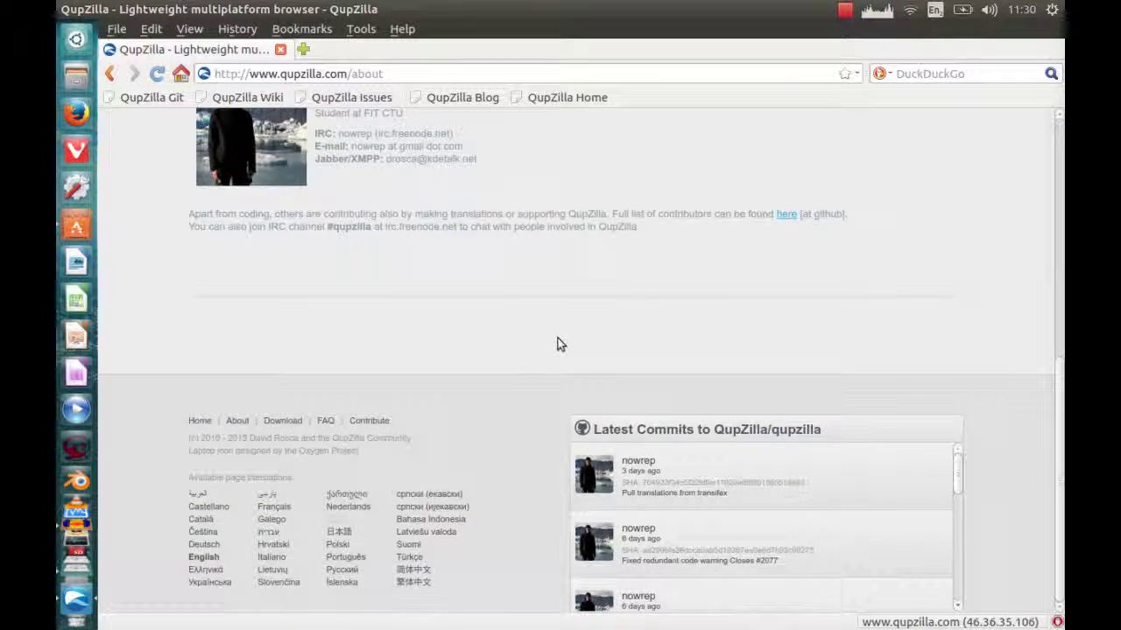
scroll(558, 344, "up", 9)
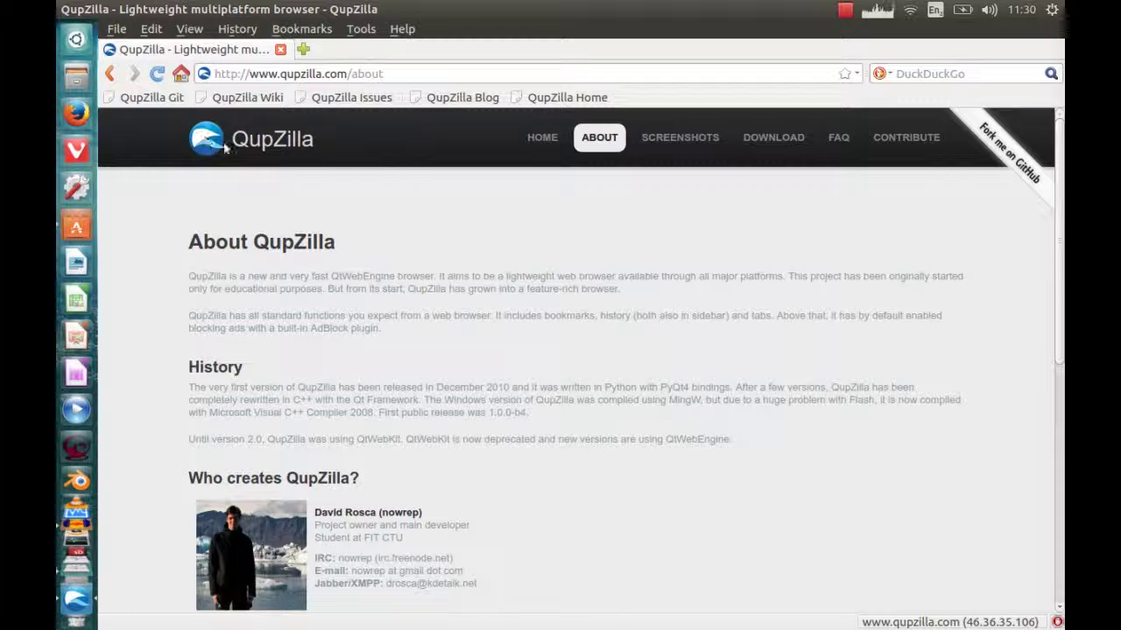
Return to the qupzilla.com home page, scroll it, then swap the tab for a fresh Speed Dial tab
left_click(538, 140)
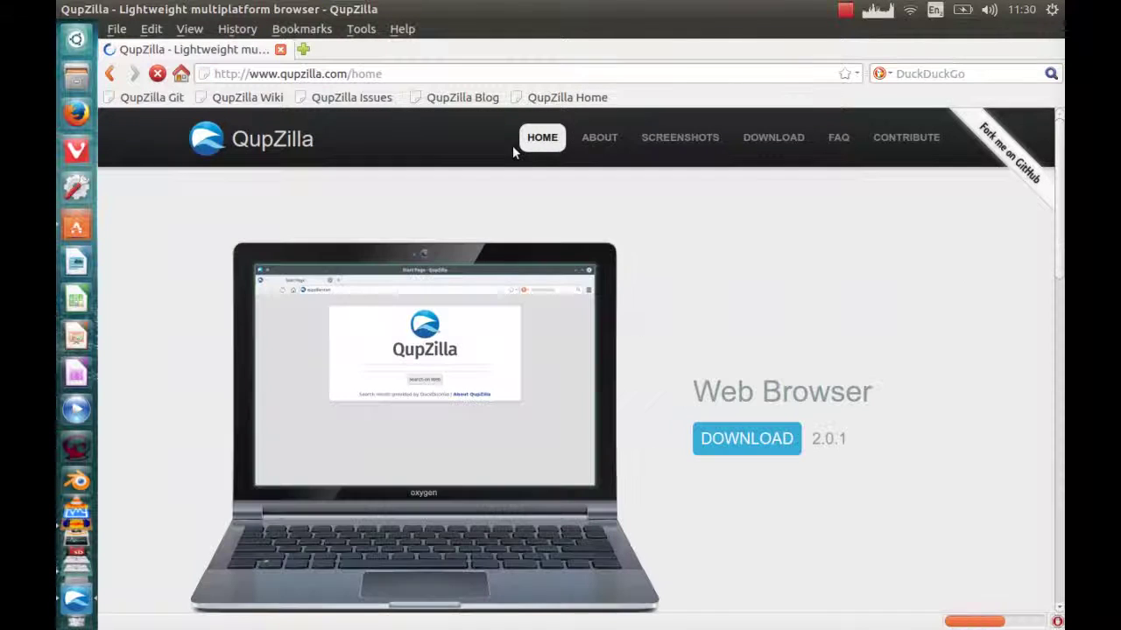
scroll(871, 418, "down", 4)
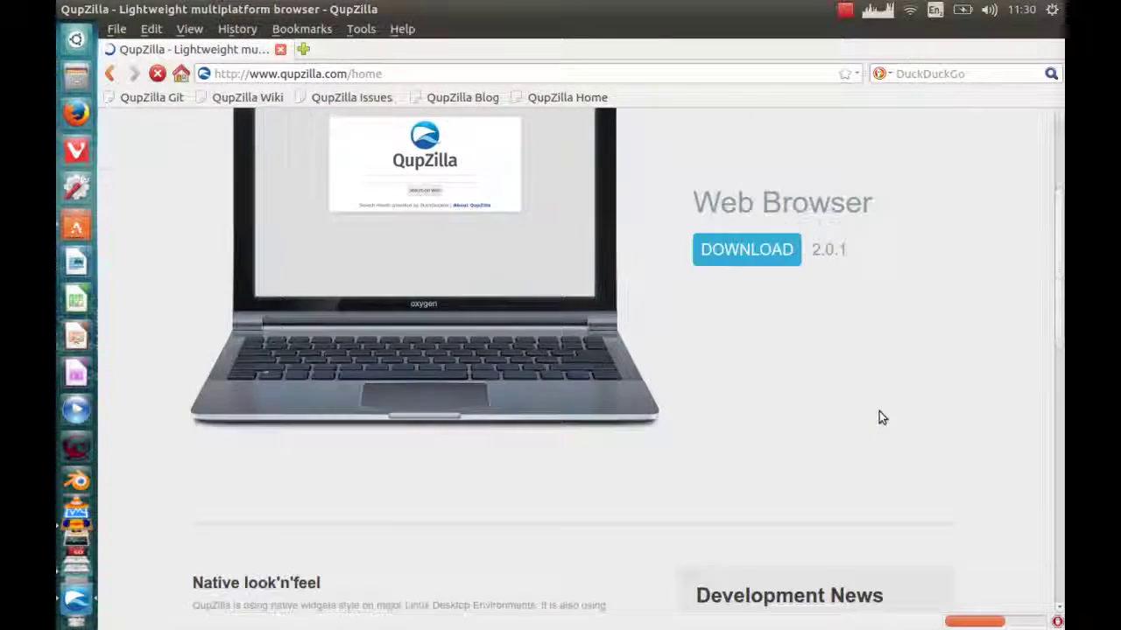
scroll(881, 418, "up", 4)
scroll(881, 418, "down", 1)
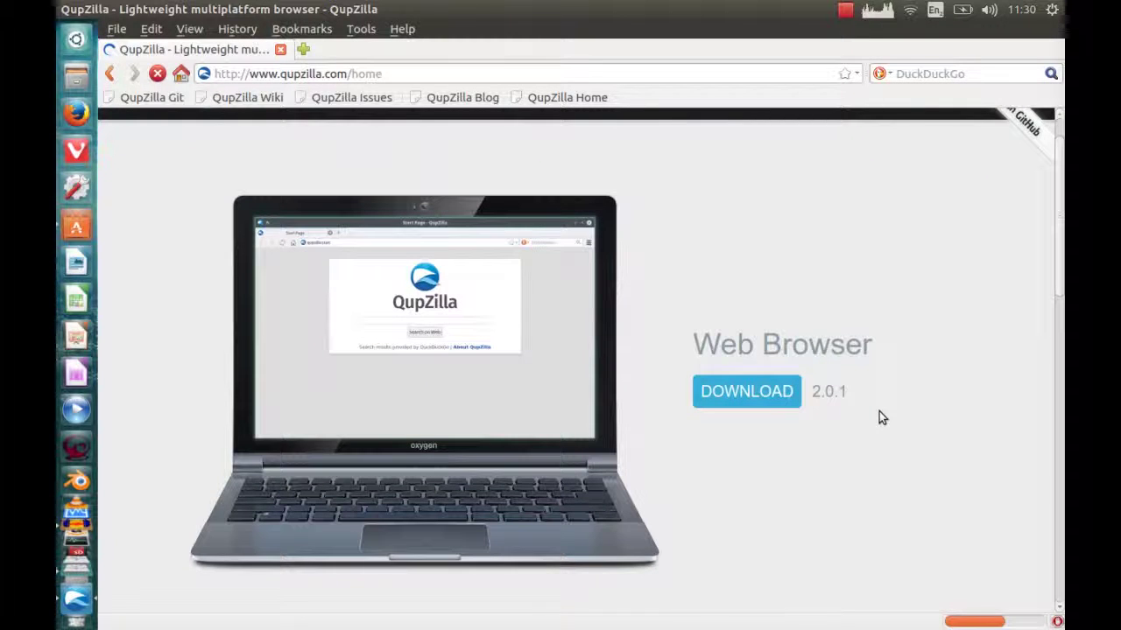
scroll(881, 412, "down", 7)
scroll(882, 410, "down", 3)
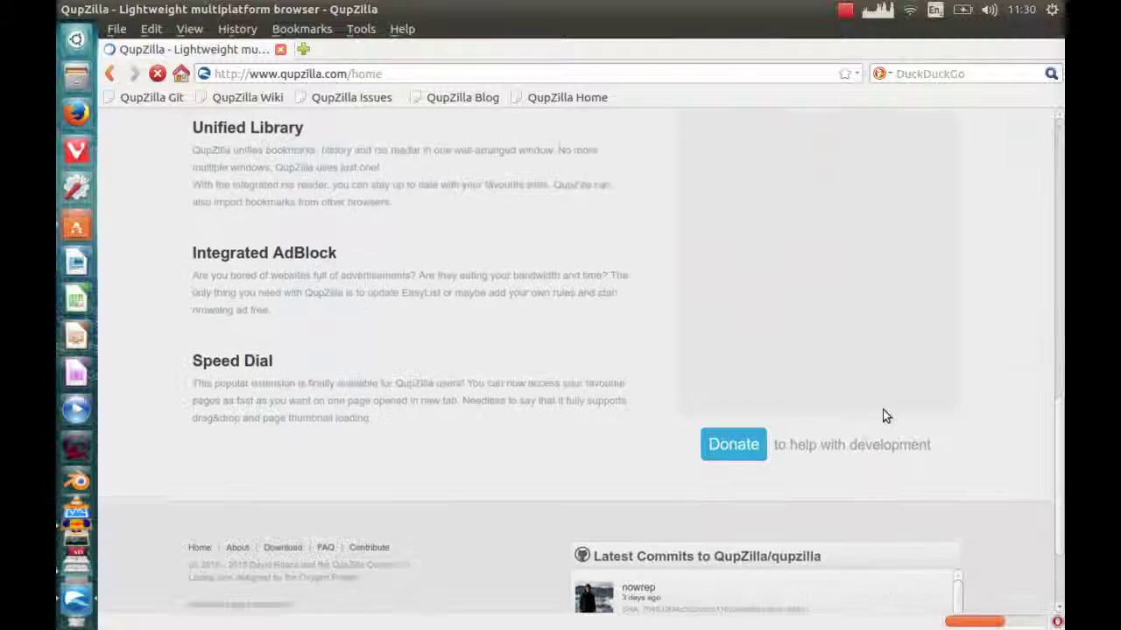
scroll(883, 410, "up", 10)
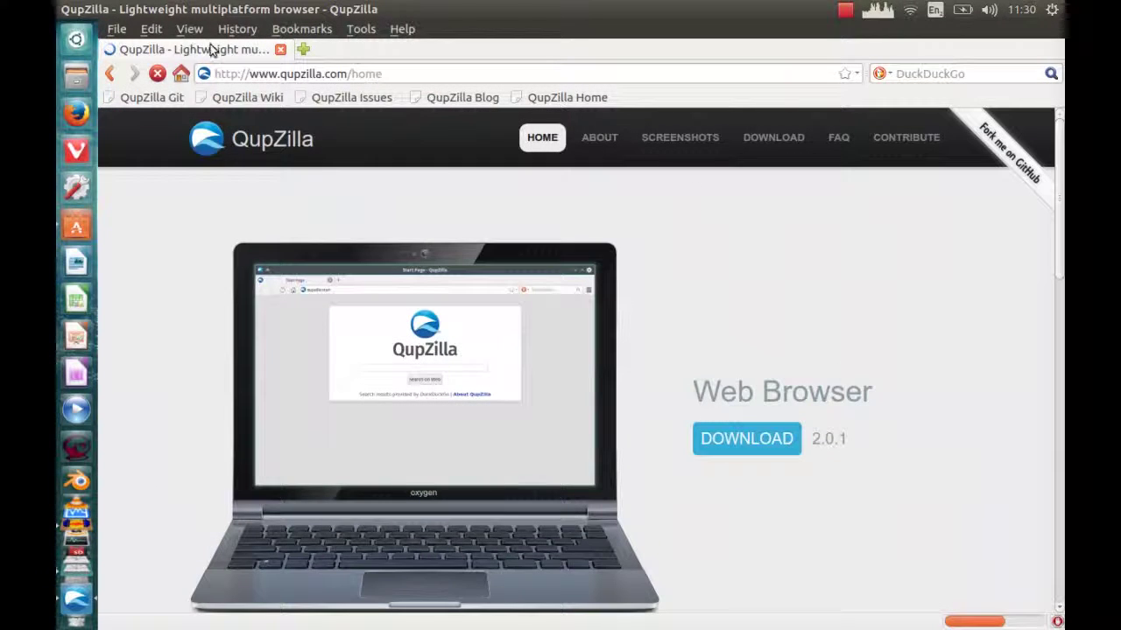
left_click(302, 49)
left_click(281, 51)
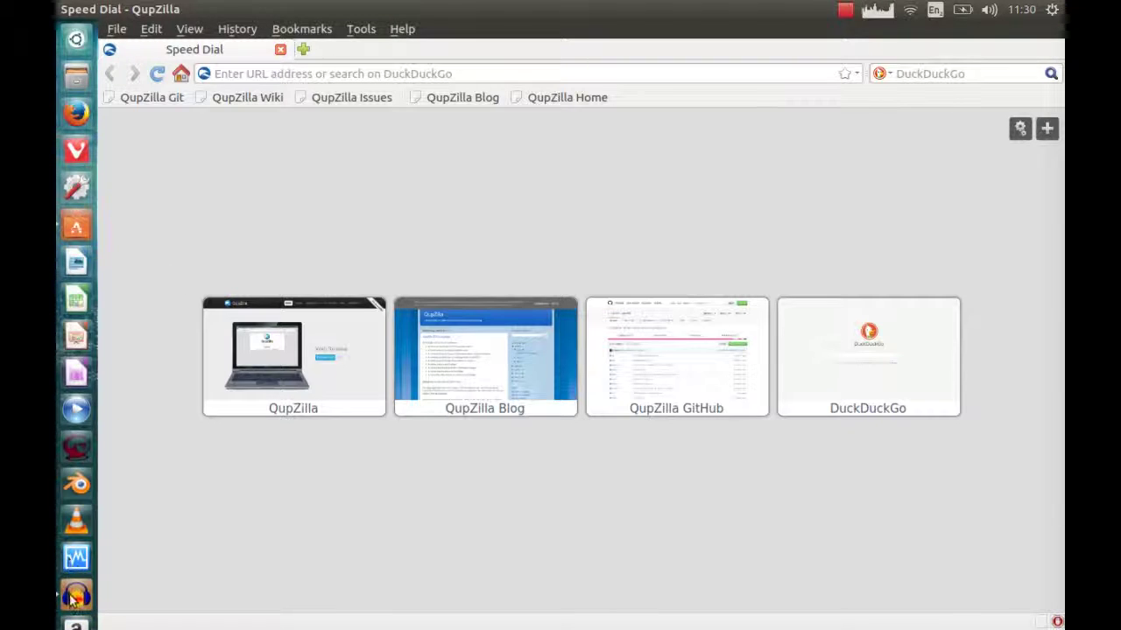
Bring the Audacity window to the front and stop the recording
left_click(75, 598)
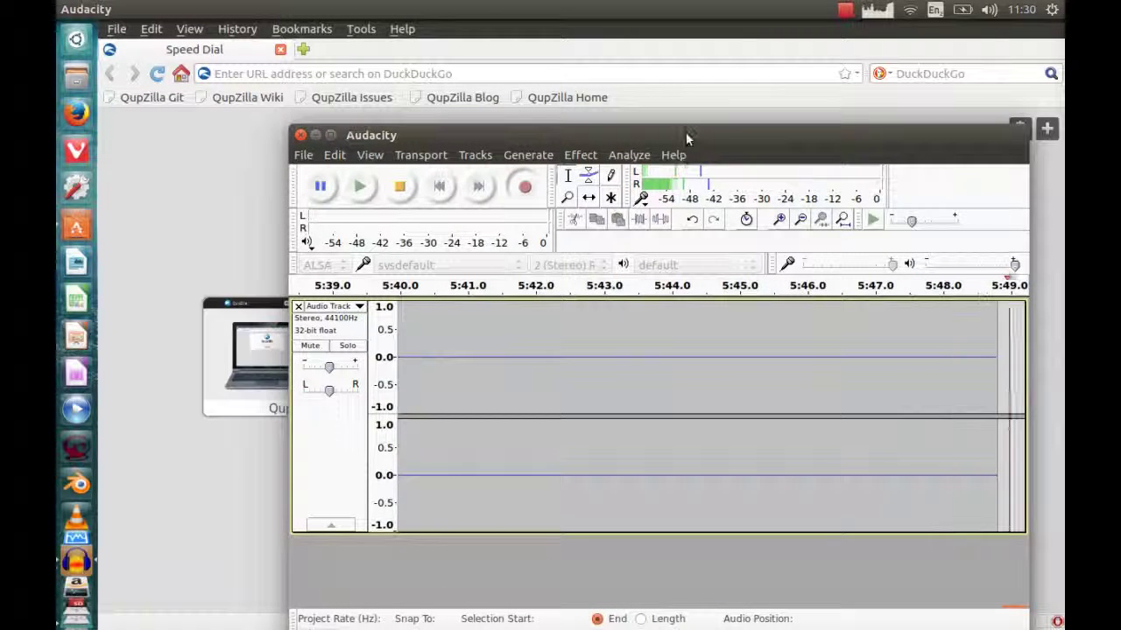
left_click_drag(686, 142, 691, 313)
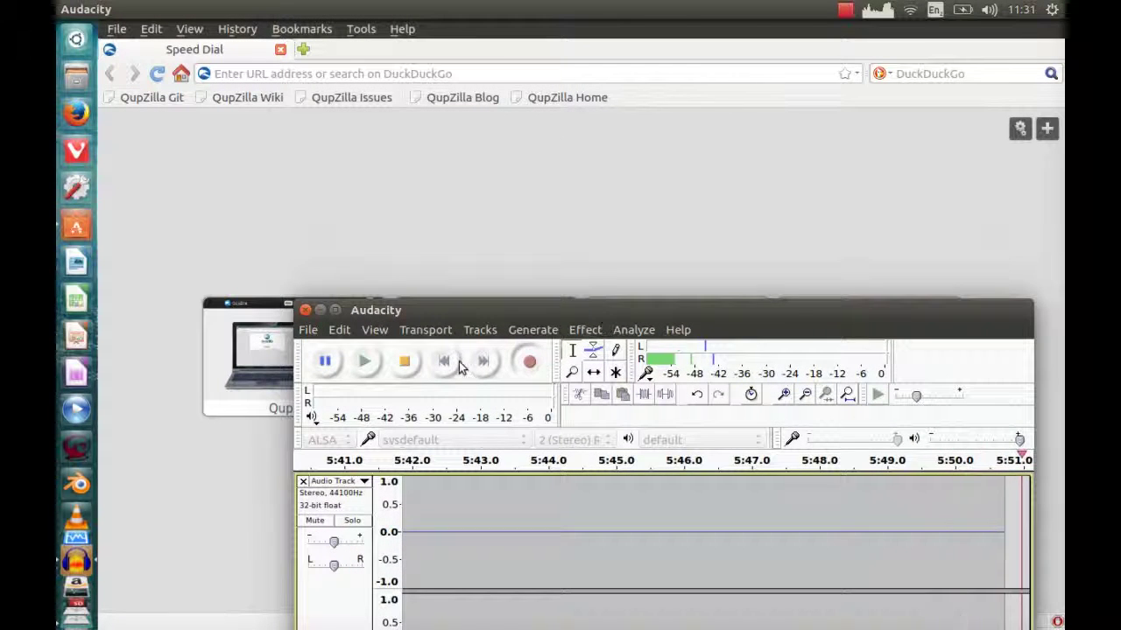
left_click(405, 362)
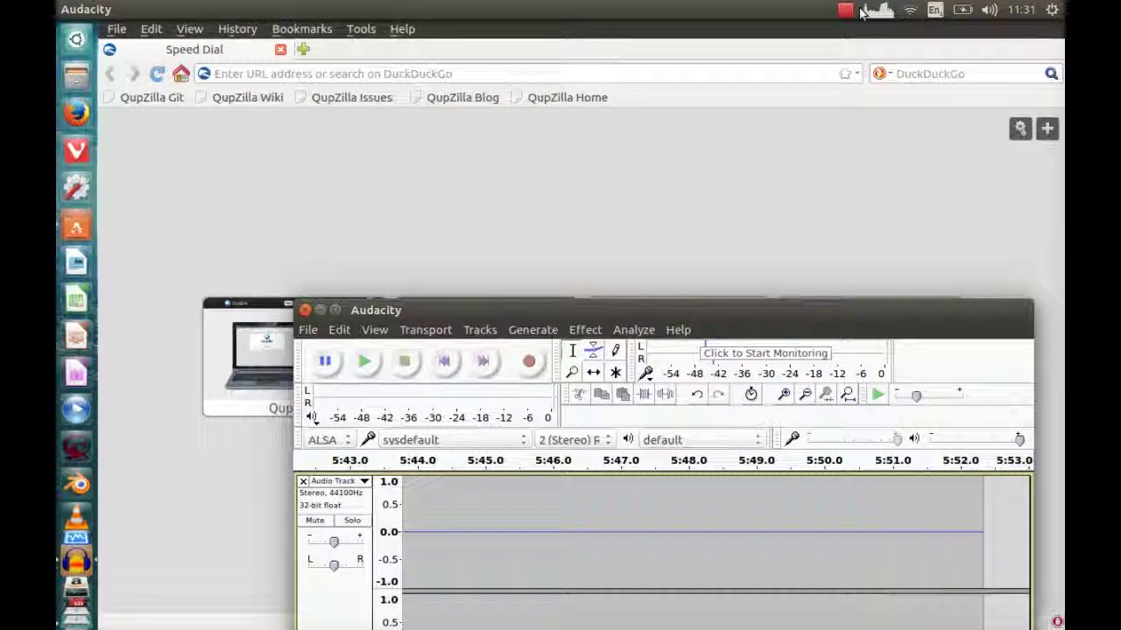